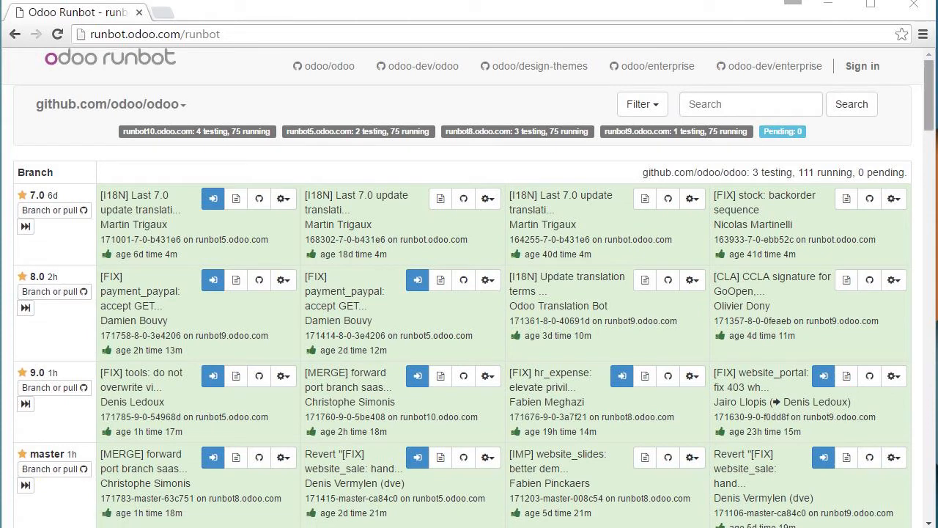
scroll(51, 191, down, 3)
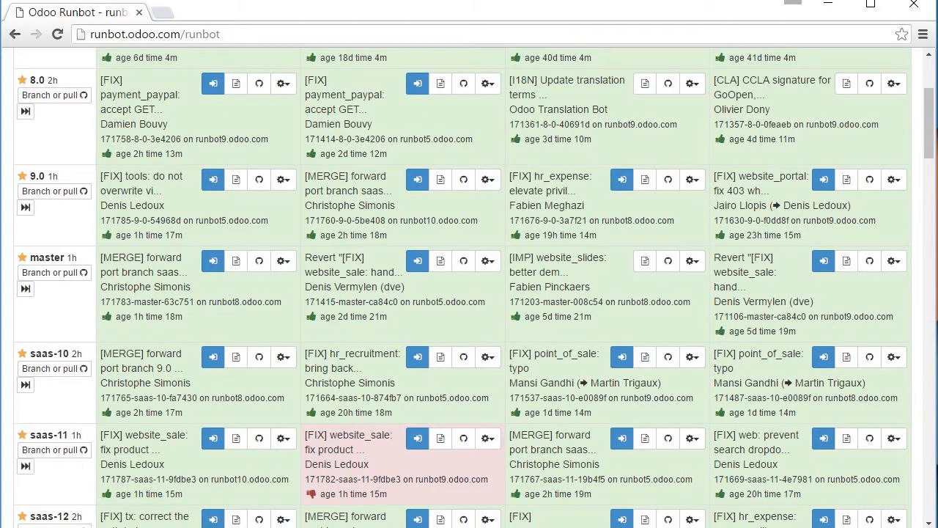
scroll(469, 293, down, 5)
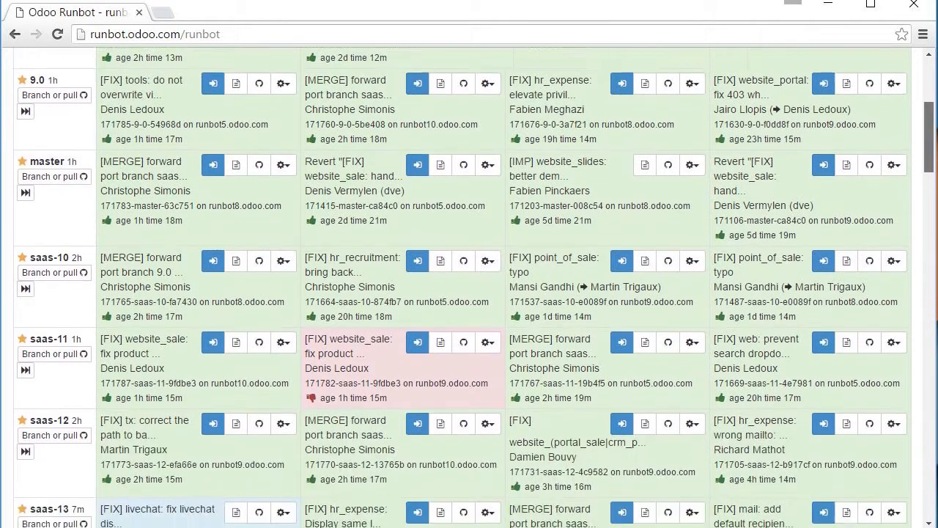
scroll(469, 293, down, 8)
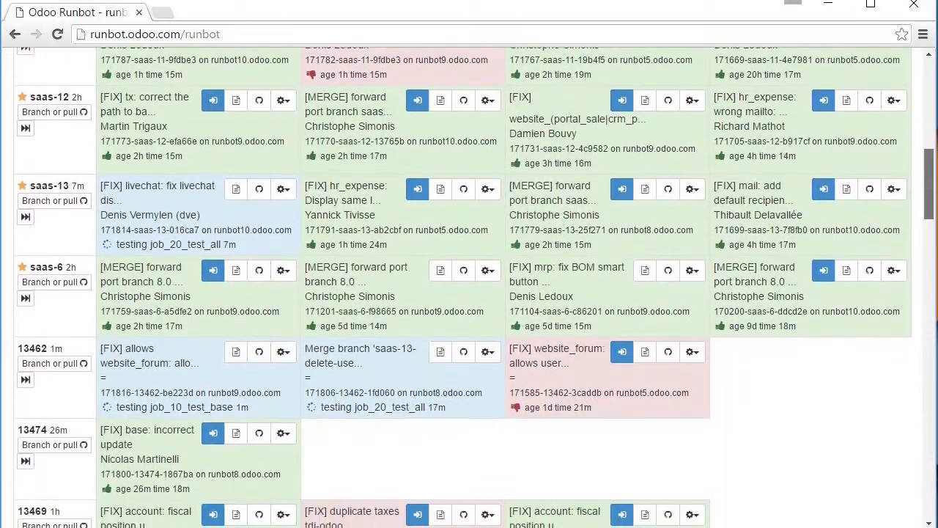
scroll(469, 293, down, 1)
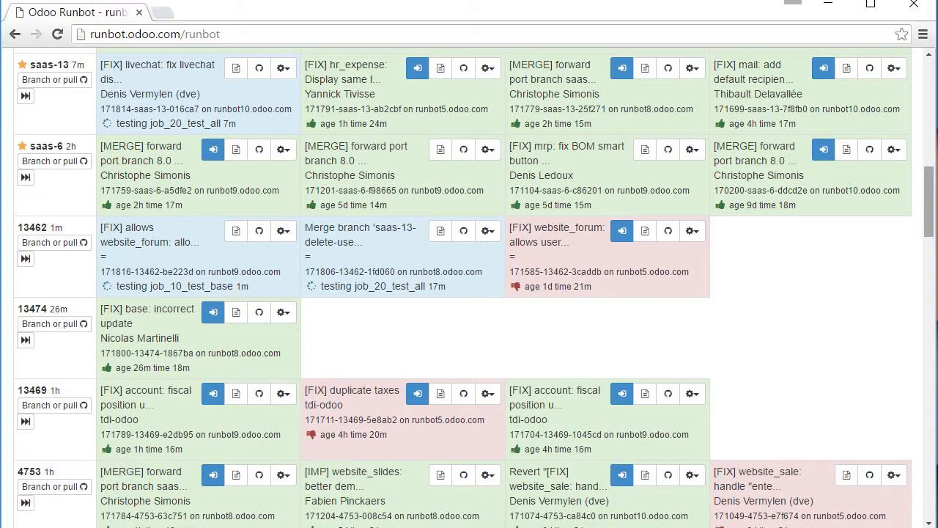
drag(929, 202, 928, 260)
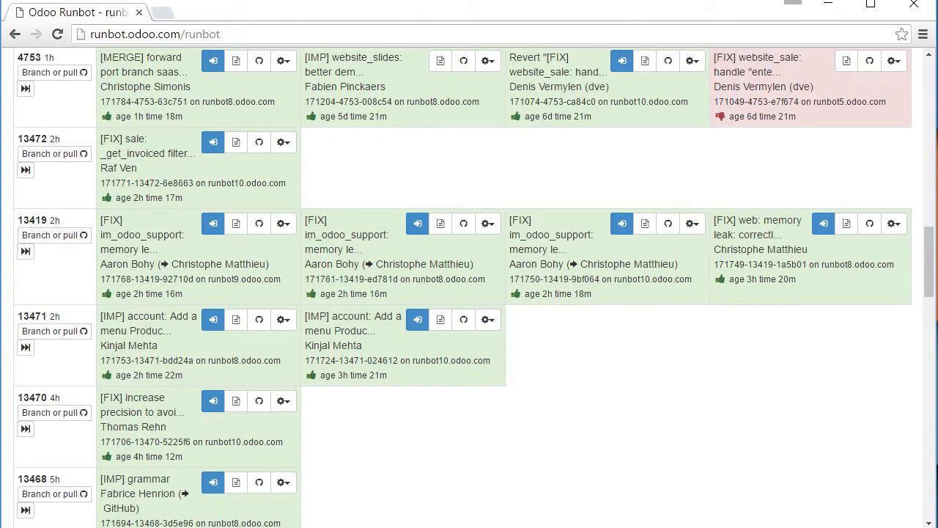
drag(929, 261, 929, 129)
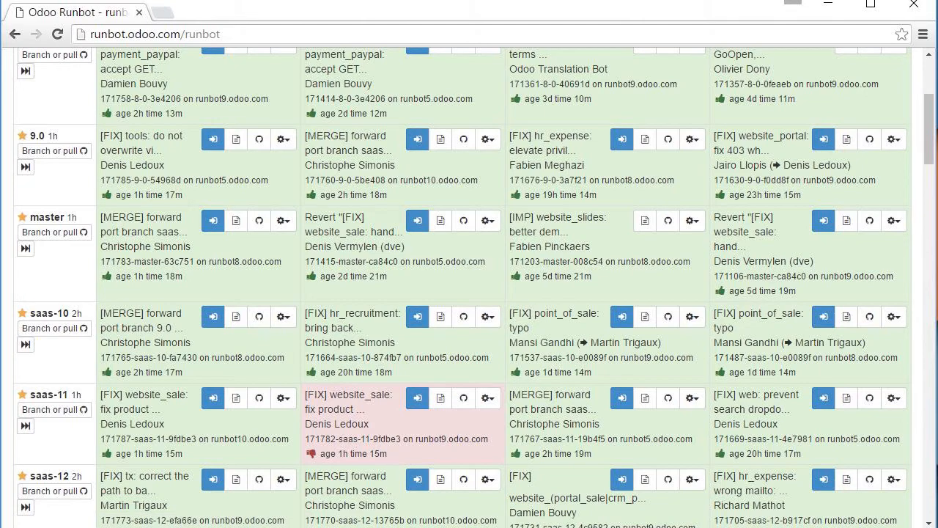
drag(929, 129, 929, 325)
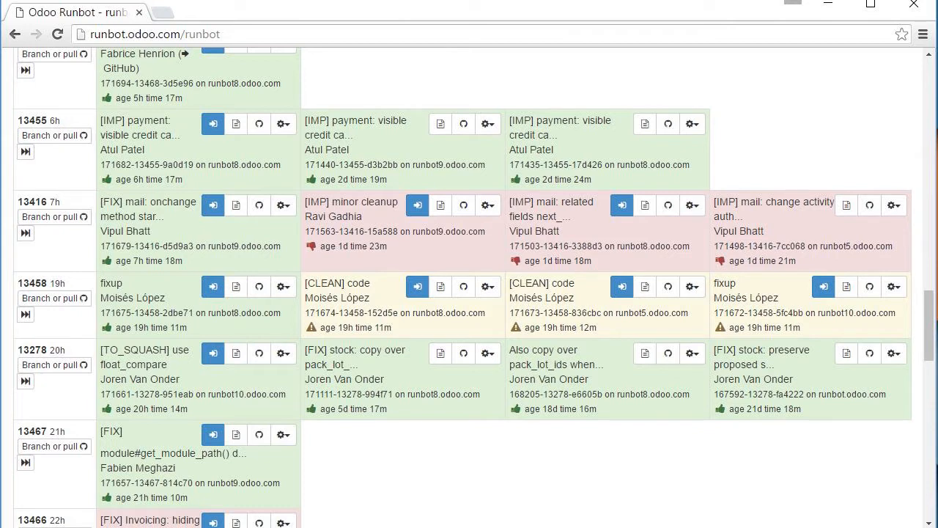
drag(929, 325, 929, 95)
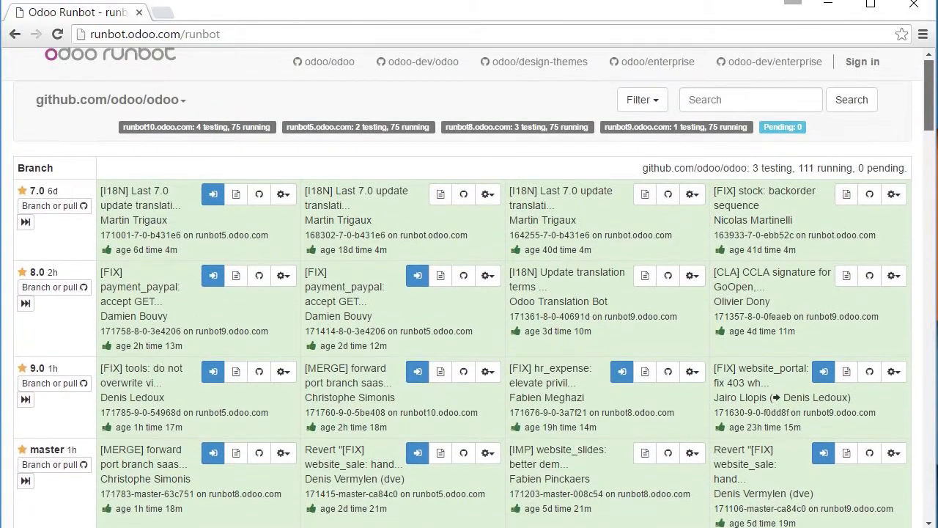
scroll(469, 293, down, 2)
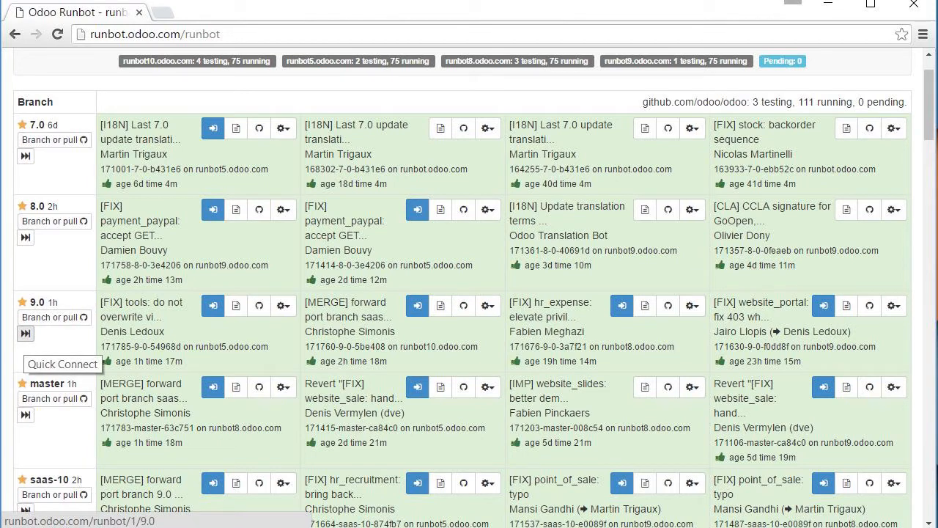
click(26, 333)
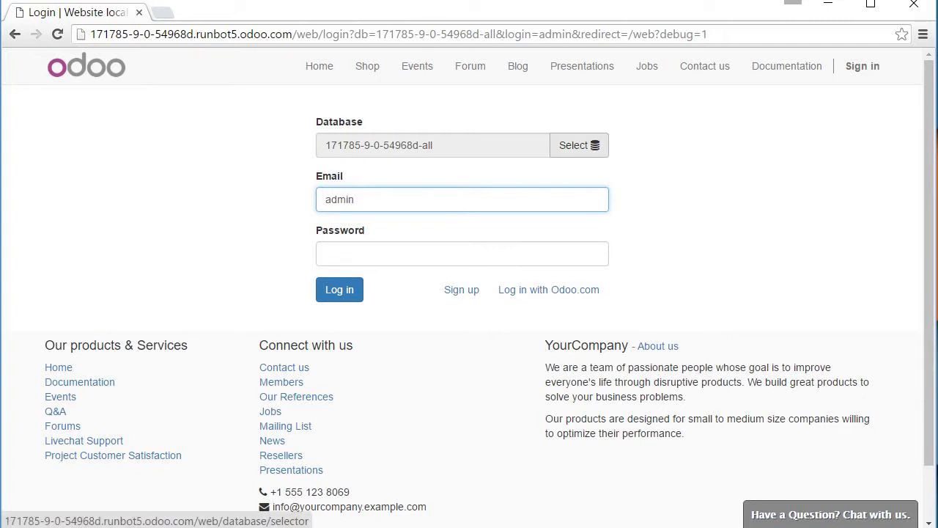
click(580, 145)
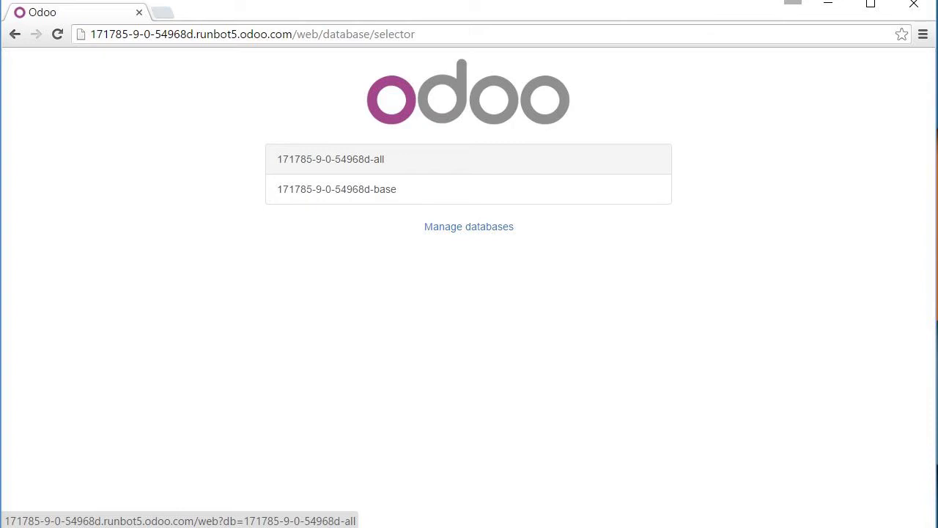
click(331, 159)
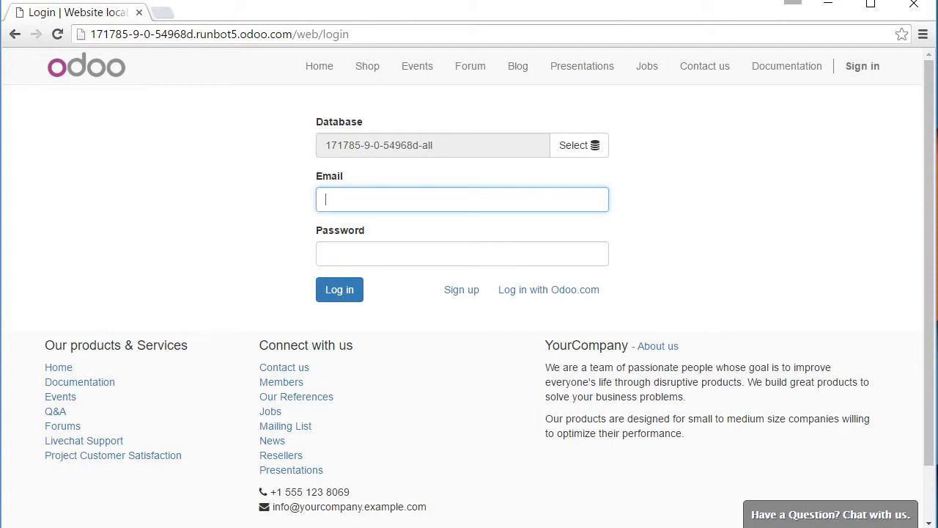
- Log in with the admin username and its password
text(admin)
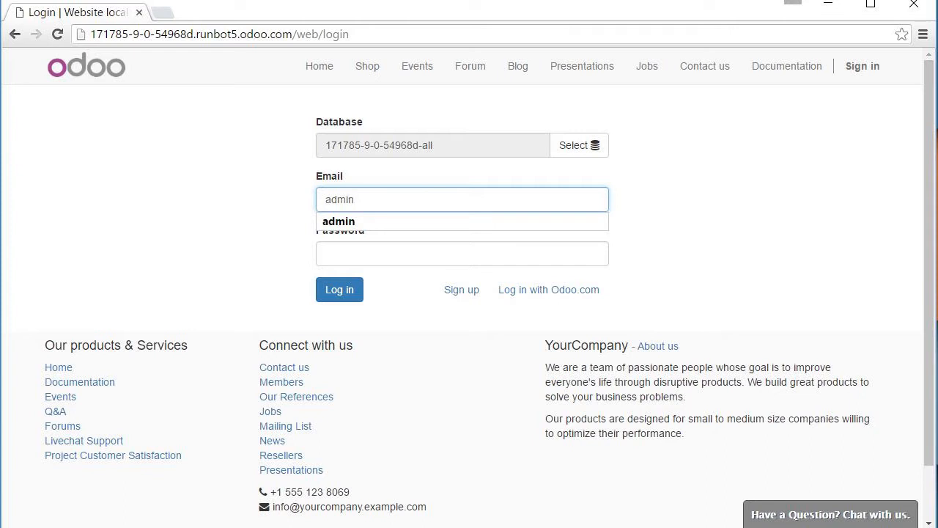
click(462, 254)
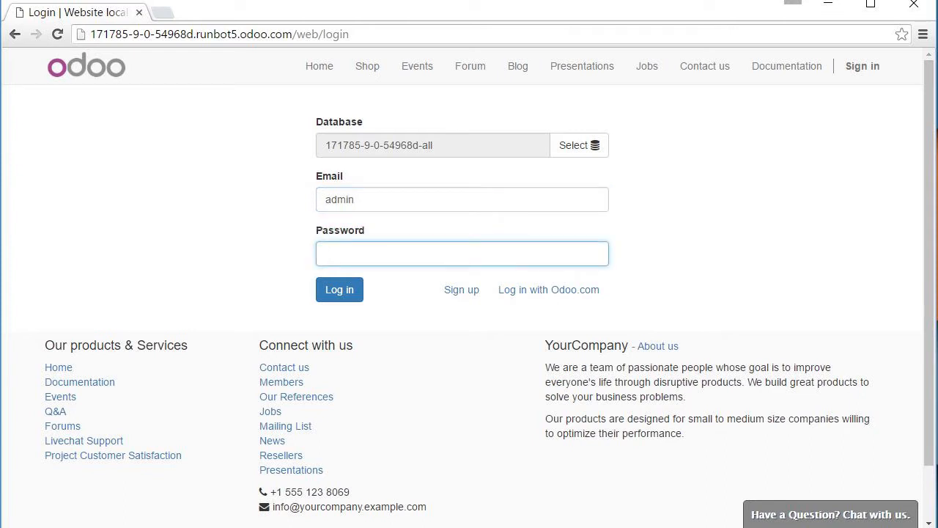
text(admin)
key(Return)
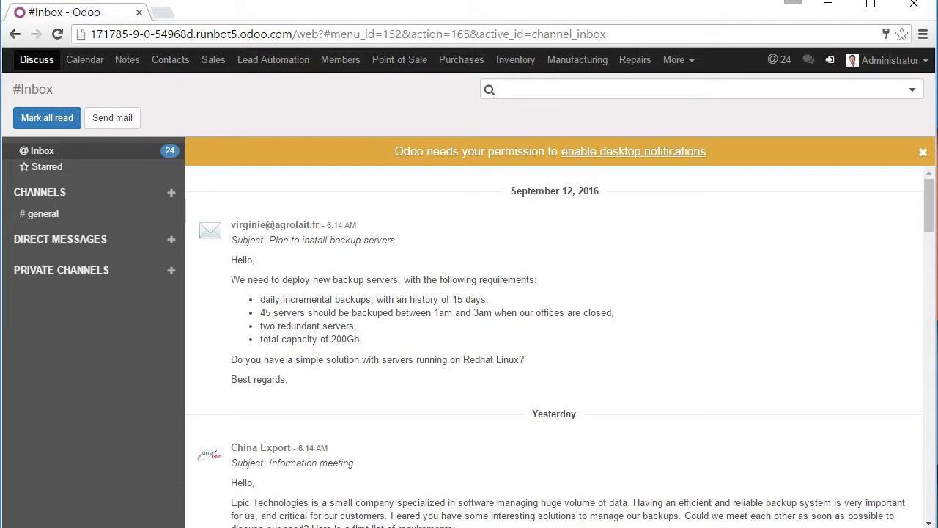
- Open the Apps module list and clear the Apps filter to list all 284 modules
click(679, 59)
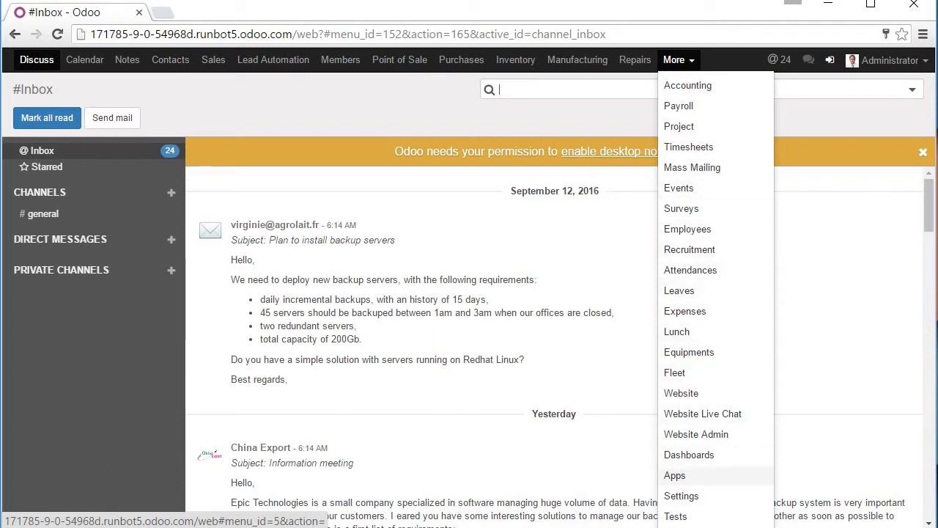
click(675, 475)
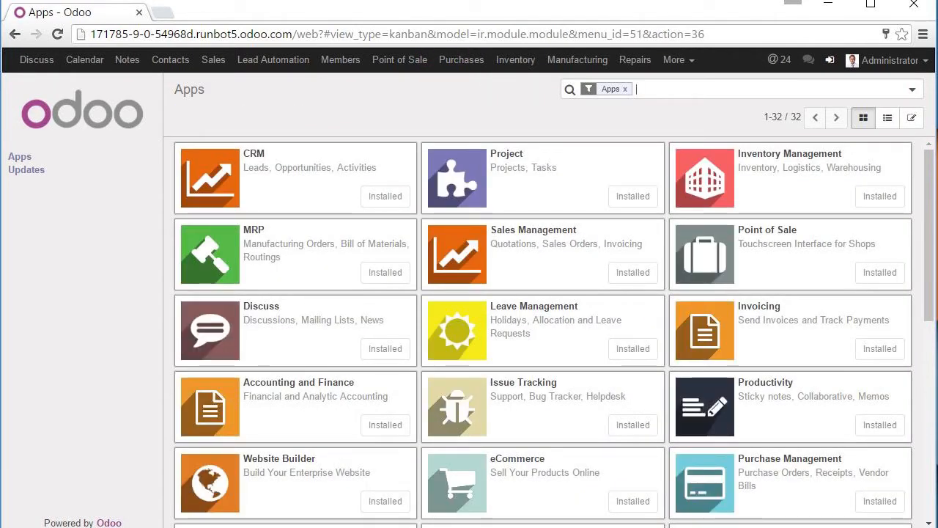
mouse_move(929, 235)
mouse_down()
mouse_move(929, 431)
mouse_move(929, 235)
mouse_up()
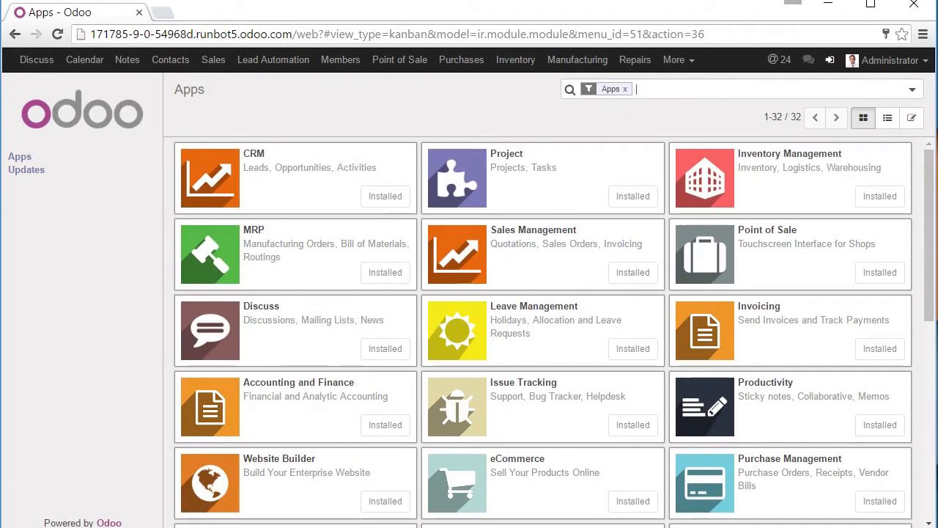
key(BackSpace)
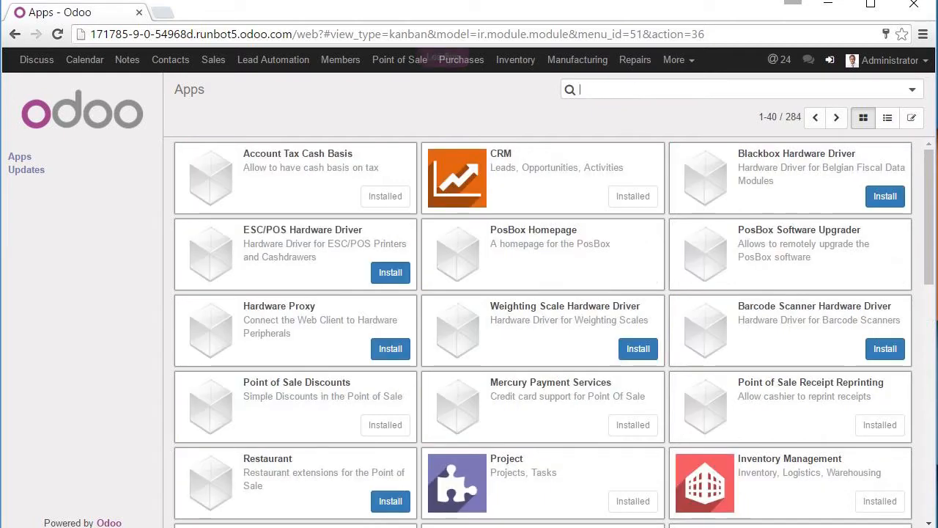
mouse_move(928, 220)
mouse_down()
mouse_move(929, 451)
mouse_move(929, 220)
mouse_up()
- Page through the modules up to 121–160, then open the Sales dashboard
click(836, 117)
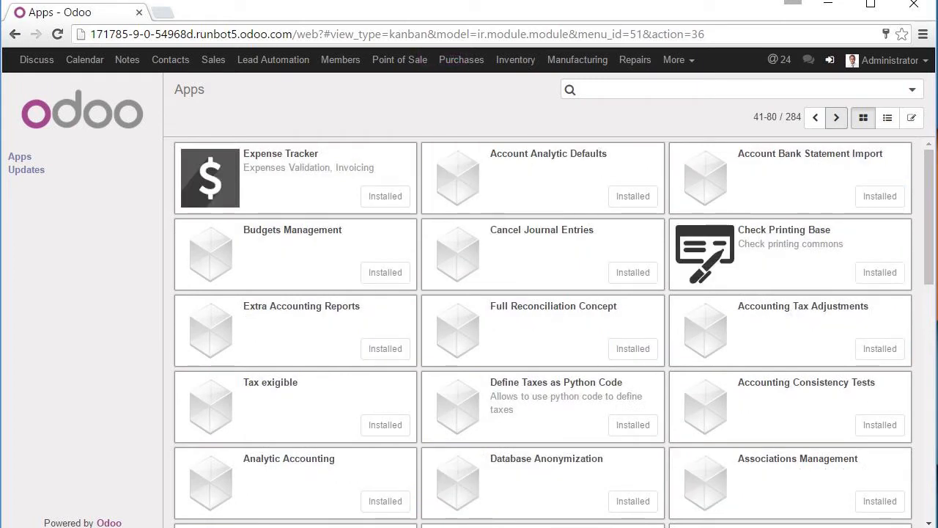
click(837, 117)
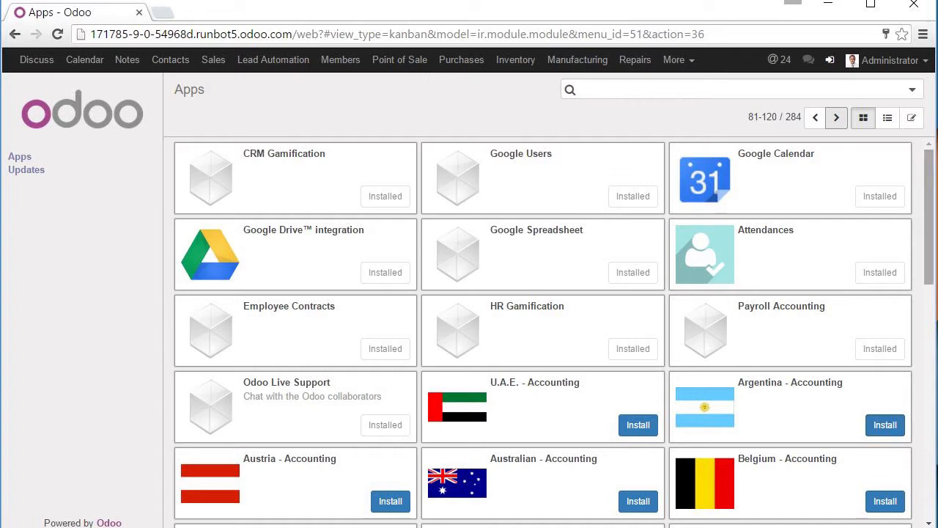
scroll(542, 330, down, 6)
scroll(542, 330, down, 3)
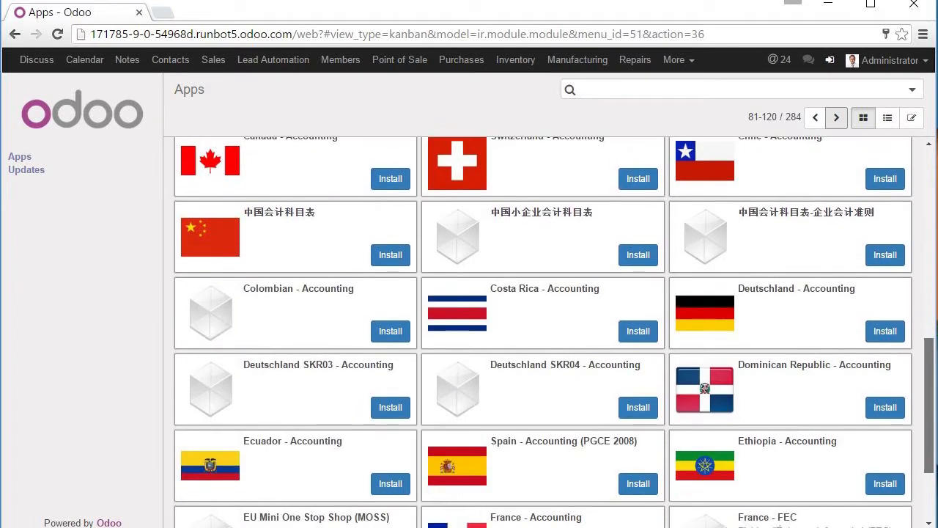
click(836, 117)
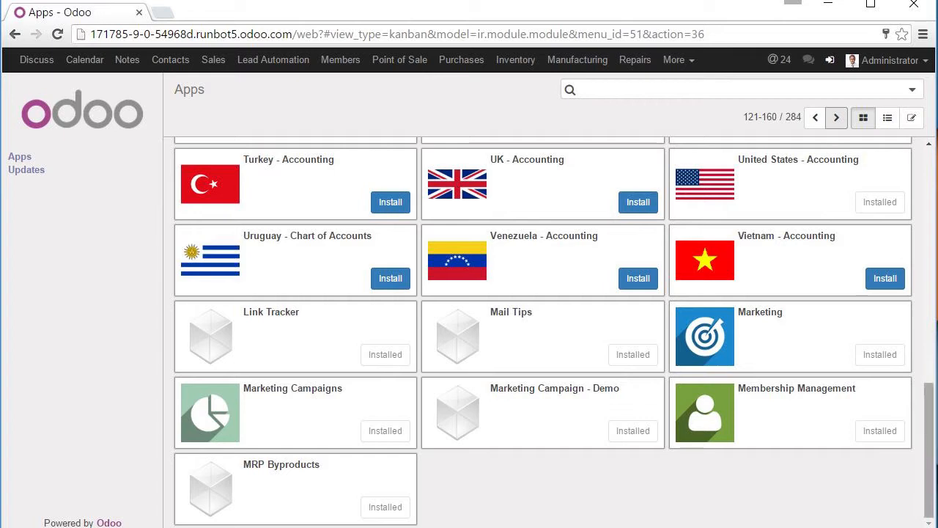
drag(929, 450, 930, 217)
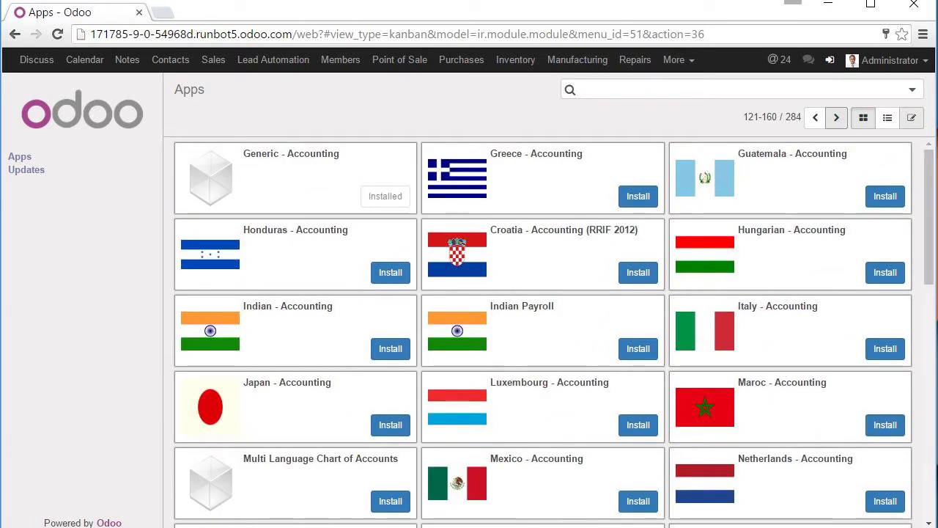
click(213, 61)
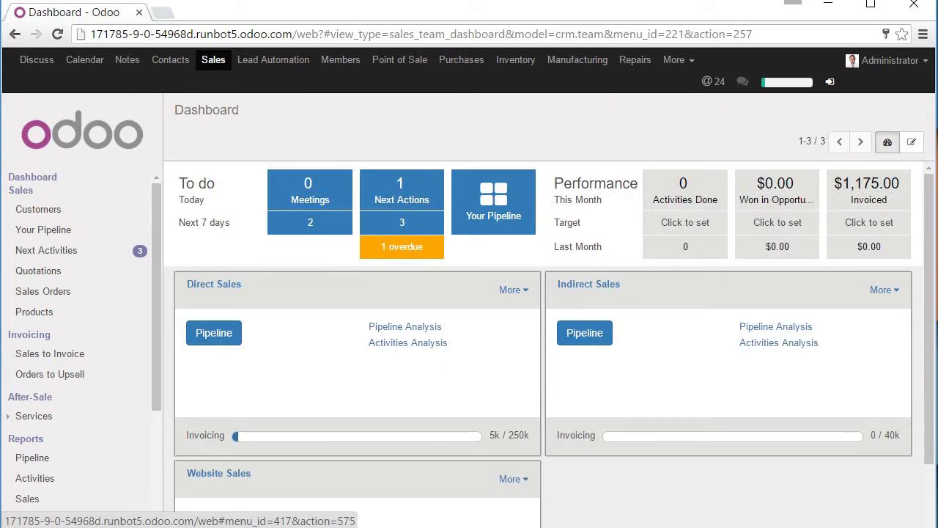
- Start a new quotation for a Camptocamp contact with Agrolait as analytic account
click(43, 291)
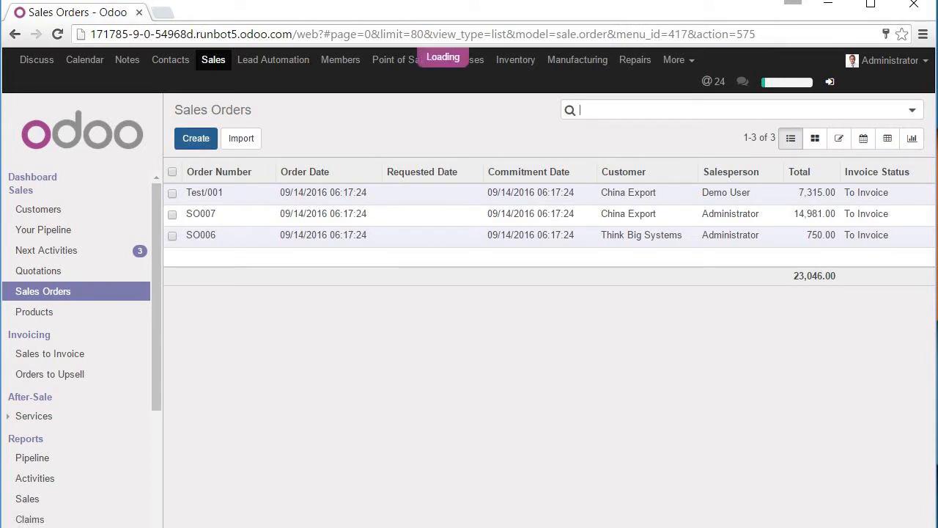
click(196, 138)
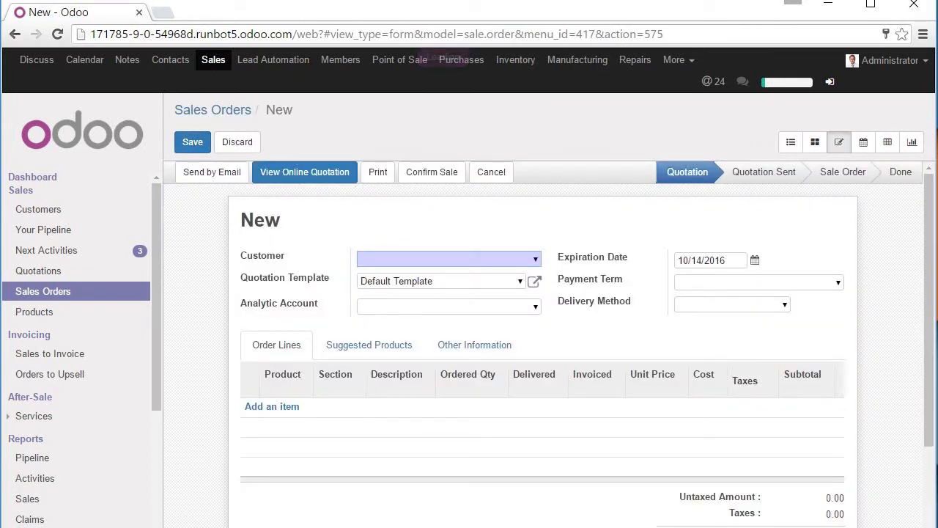
click(446, 258)
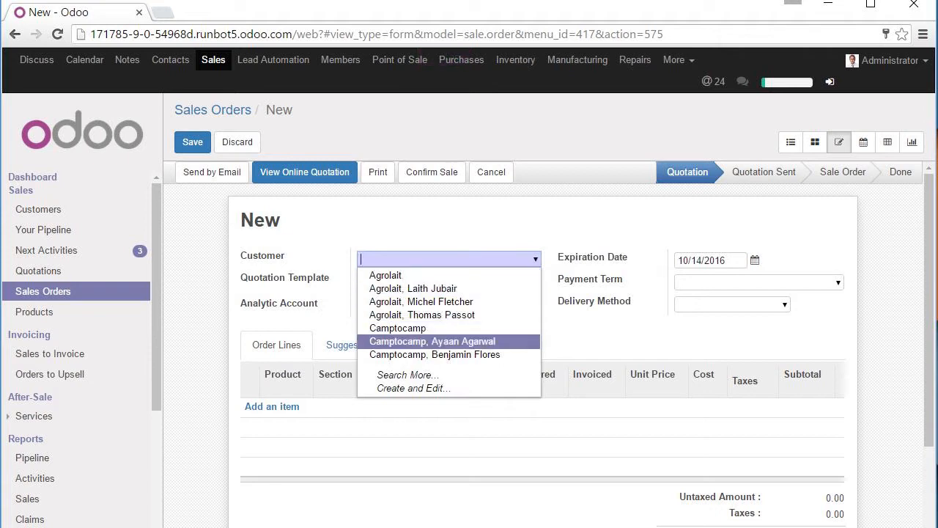
click(410, 328)
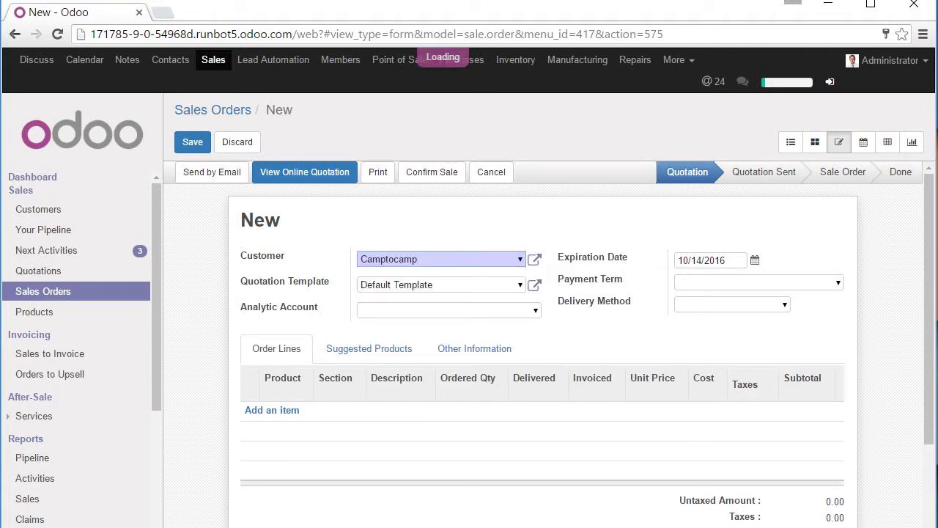
click(445, 310)
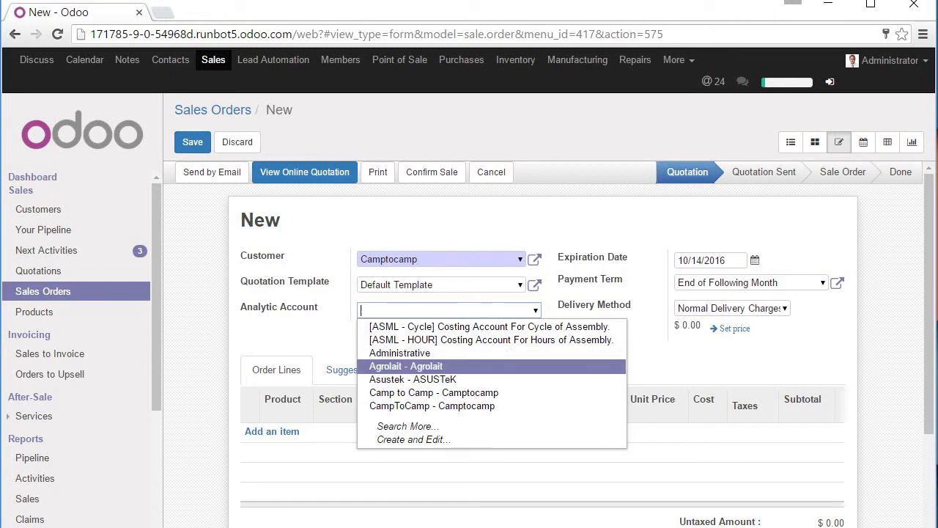
click(405, 365)
- Add one [A1232] iPad Mini order line and save the quotation as SO047
click(284, 432)
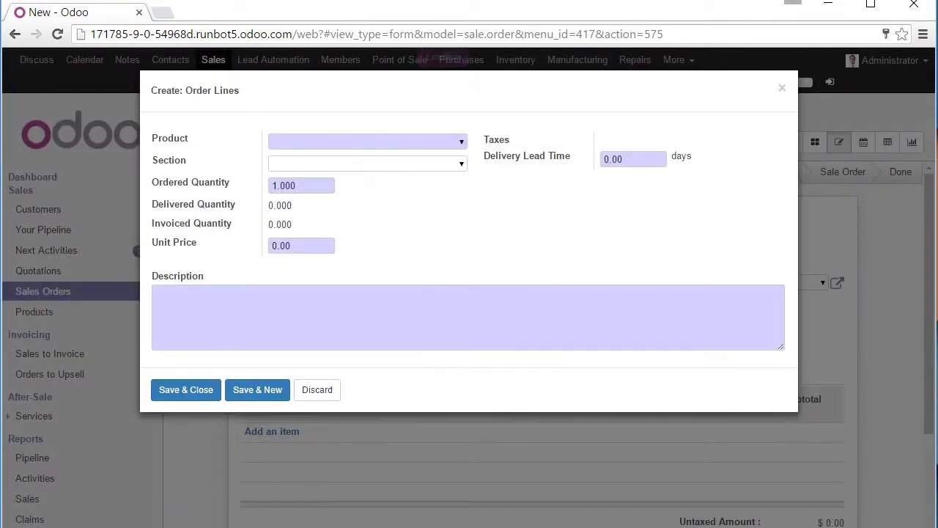
click(360, 141)
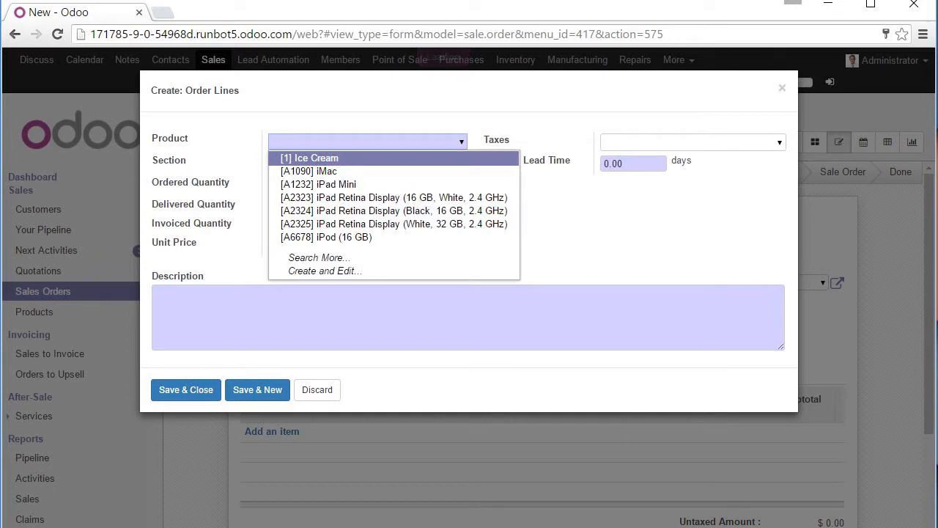
click(323, 184)
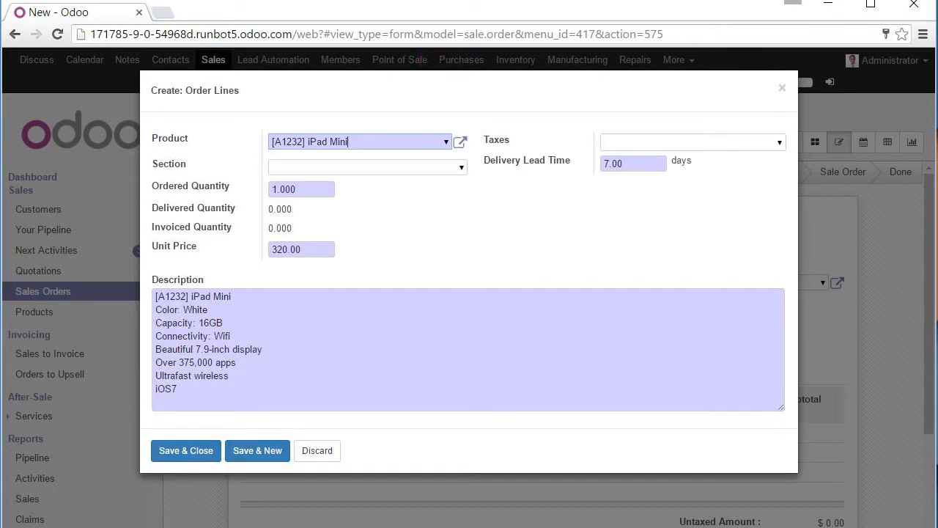
click(186, 450)
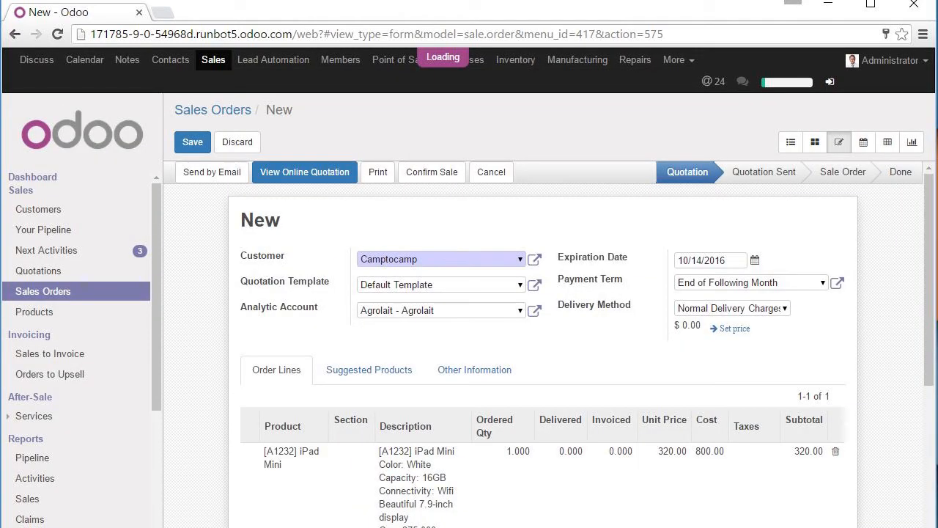
click(192, 142)
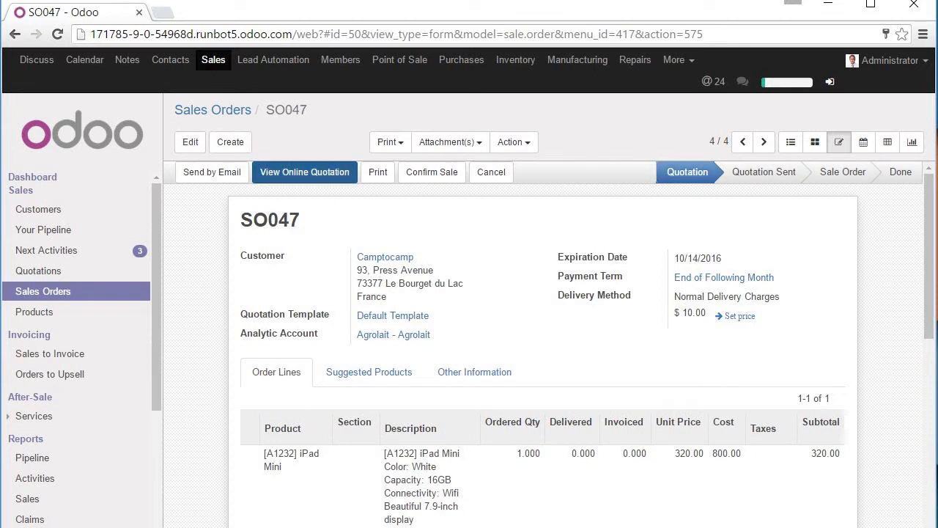
- Review SO047's online quotation, jumping to its Our offer and Pricing sections
click(304, 172)
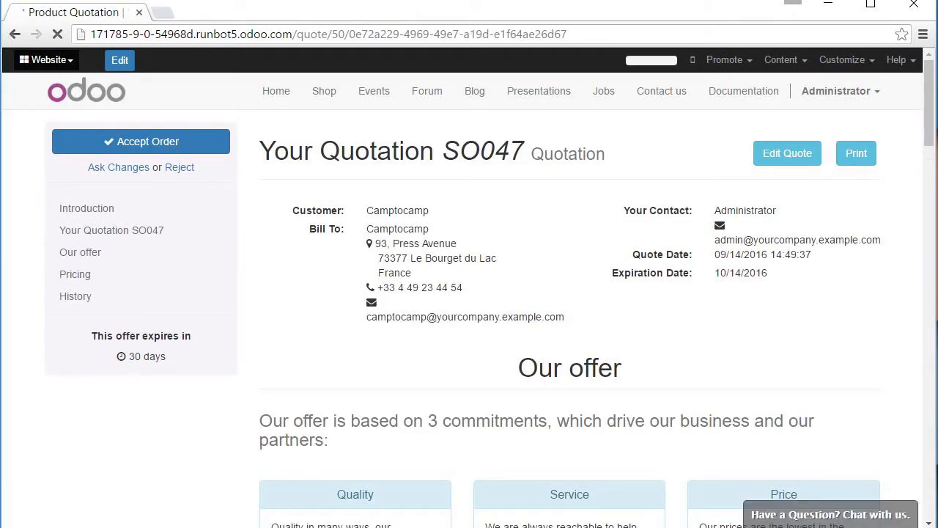
scroll(469, 293, down, 4)
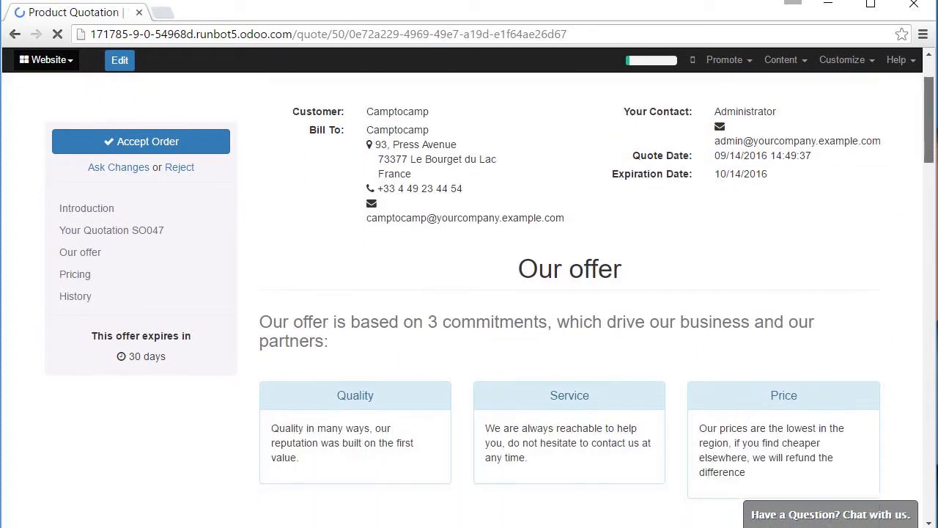
scroll(469, 293, down, 20)
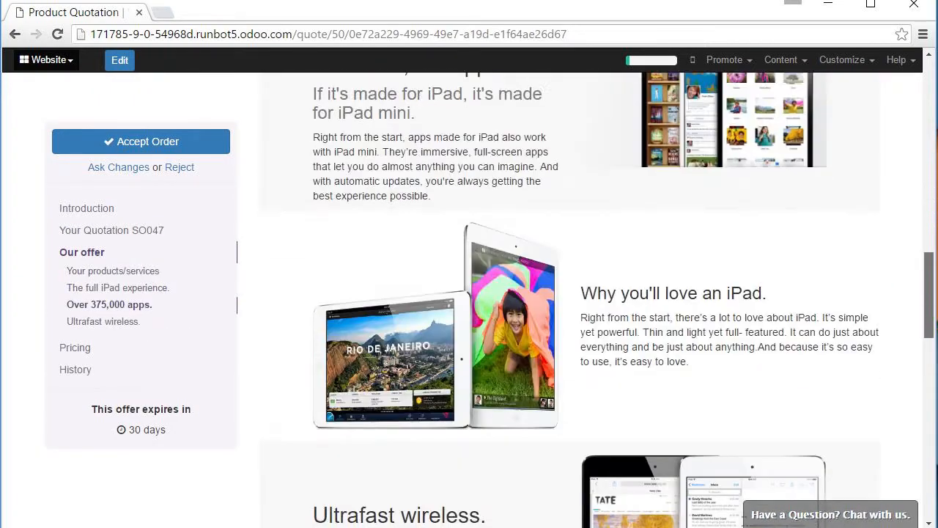
drag(929, 392, 929, 102)
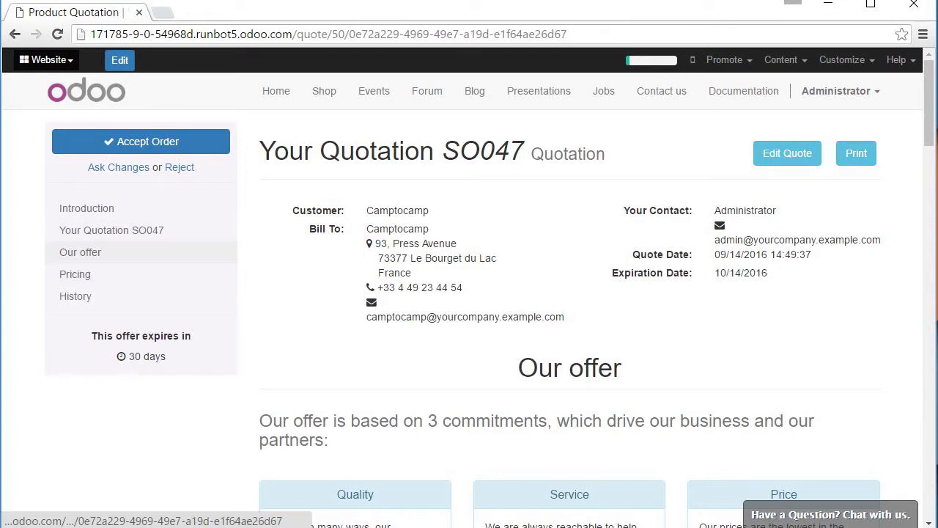
click(80, 252)
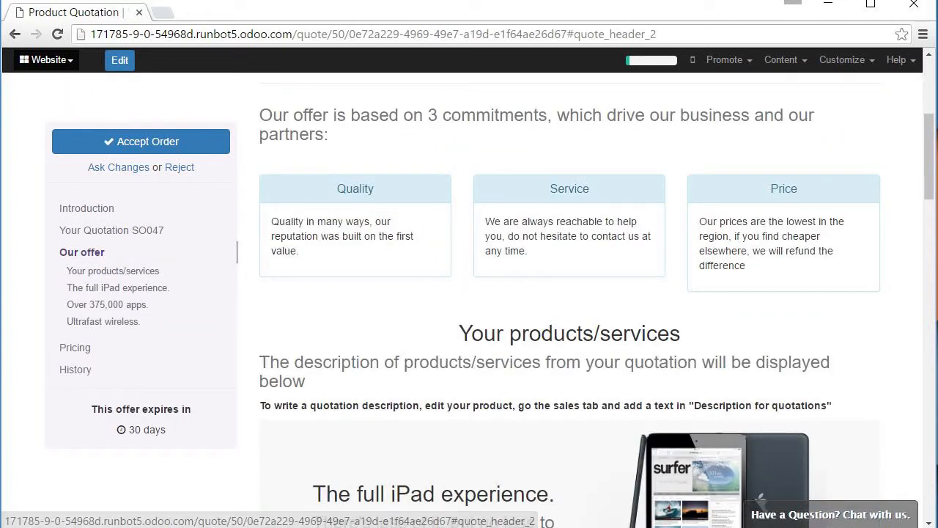
drag(929, 156, 929, 110)
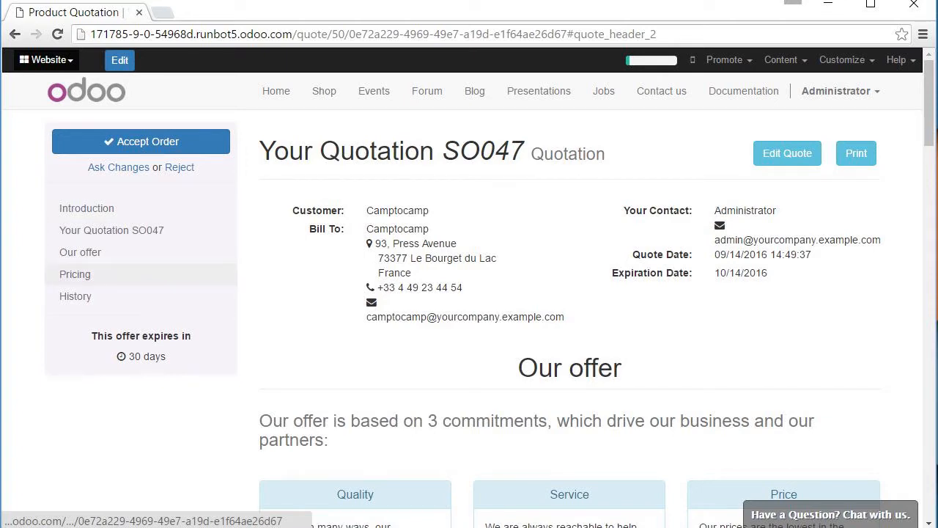
click(74, 274)
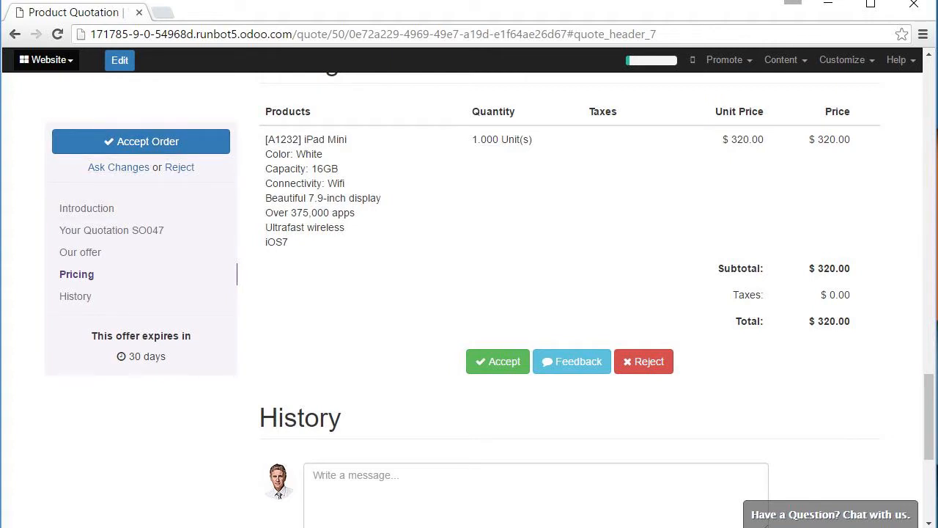
drag(929, 417, 929, 102)
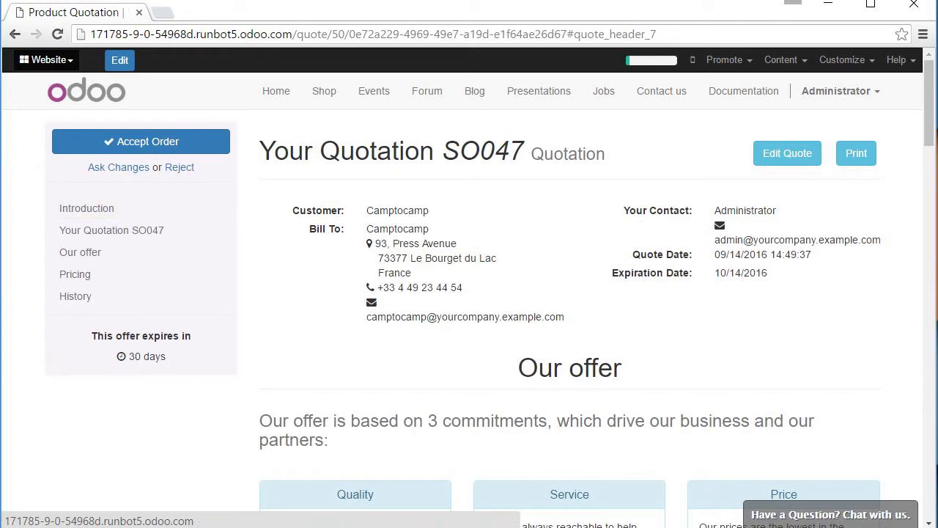
- Go to runbot.odoo.com in the browser
key(ctrl+l)
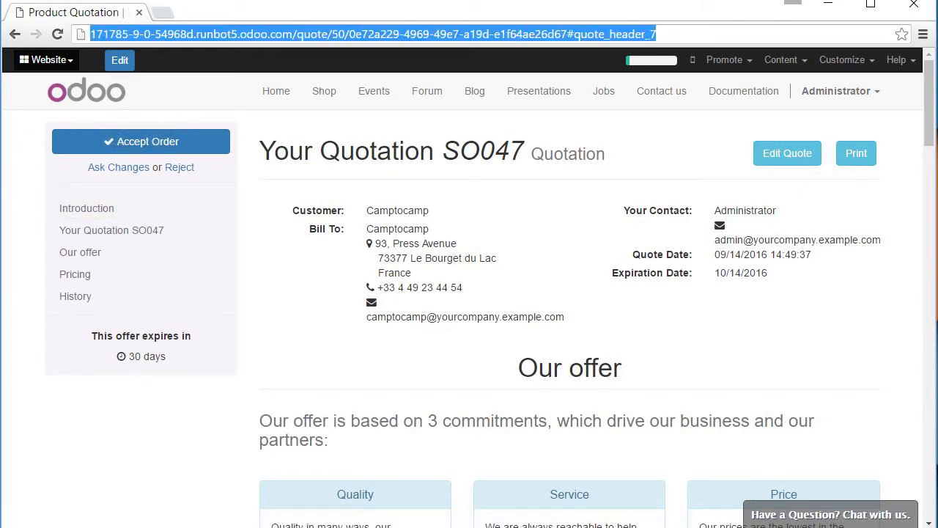
text(ru)
key(Return)
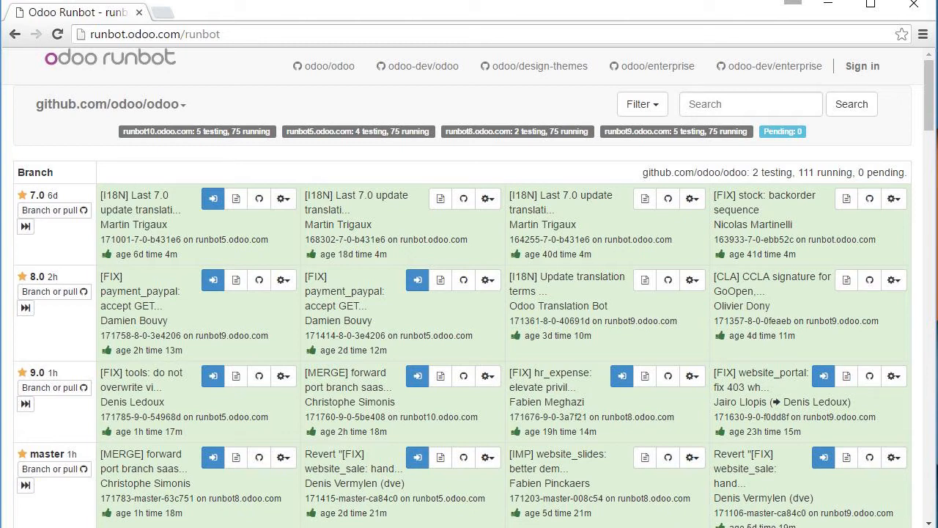
- View the latest 9.0 build 171785's log, then return and show its action menu
scroll(469, 293, down, 2)
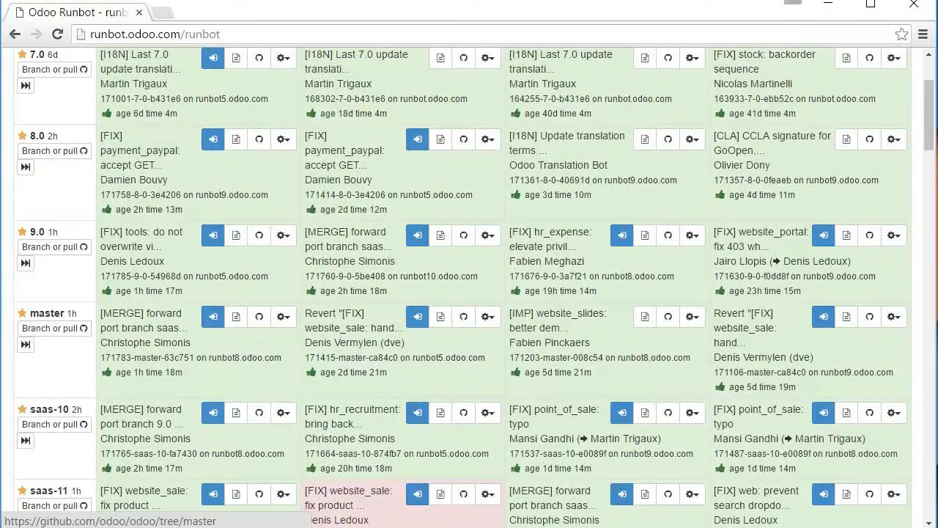
drag(120, 290, 183, 290)
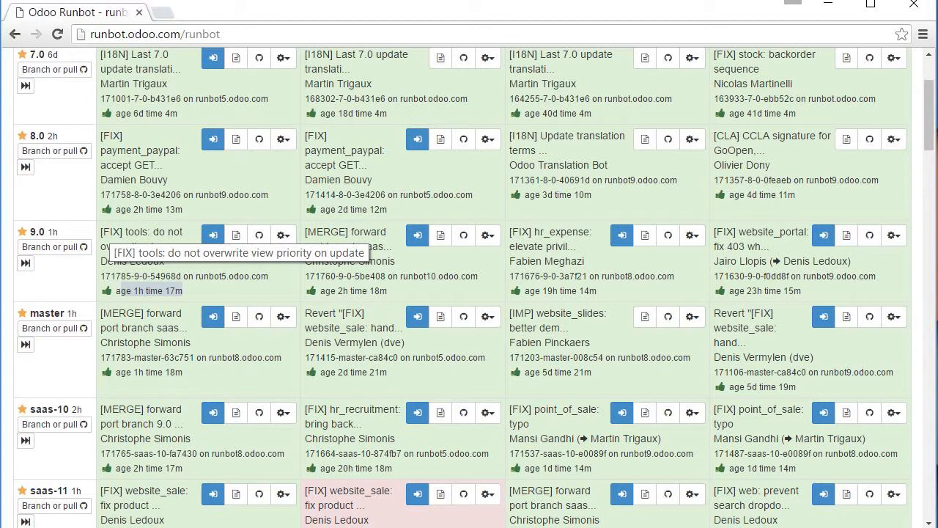
click(235, 235)
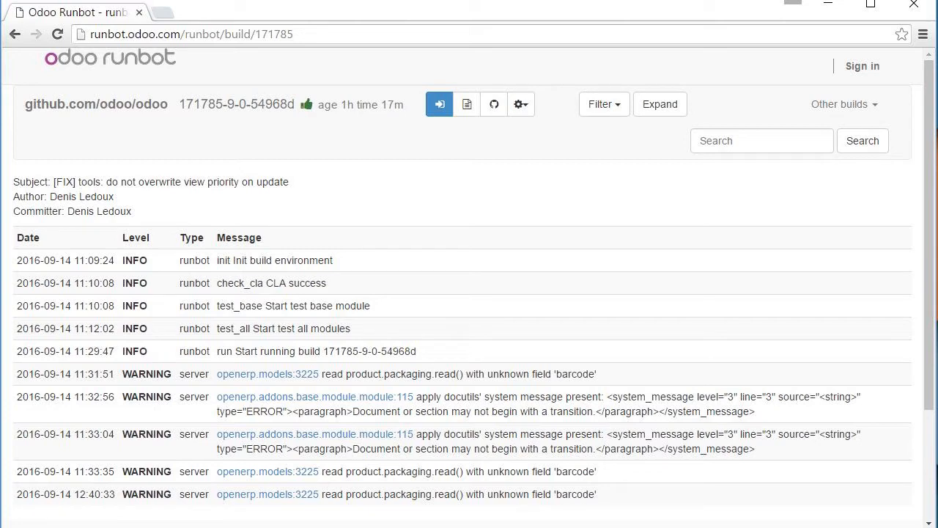
scroll(469, 293, down, 2)
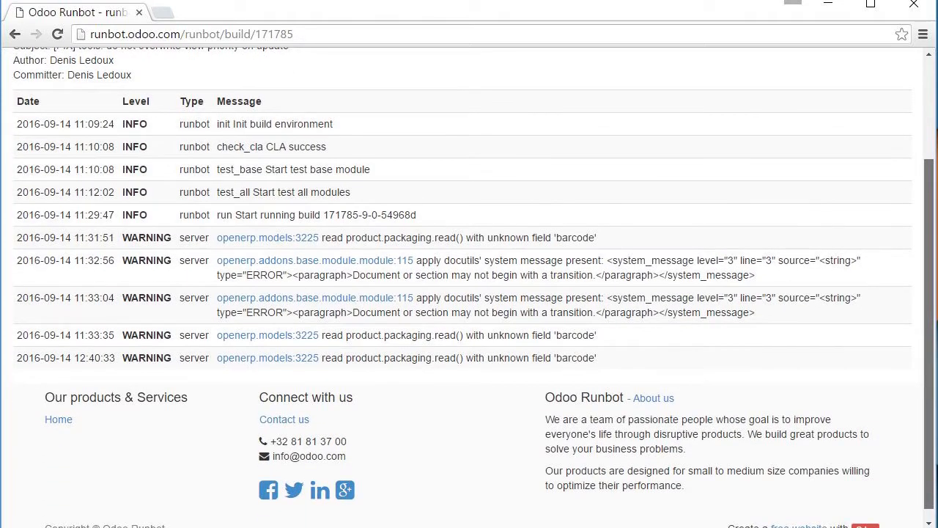
scroll(469, 294, up, 1)
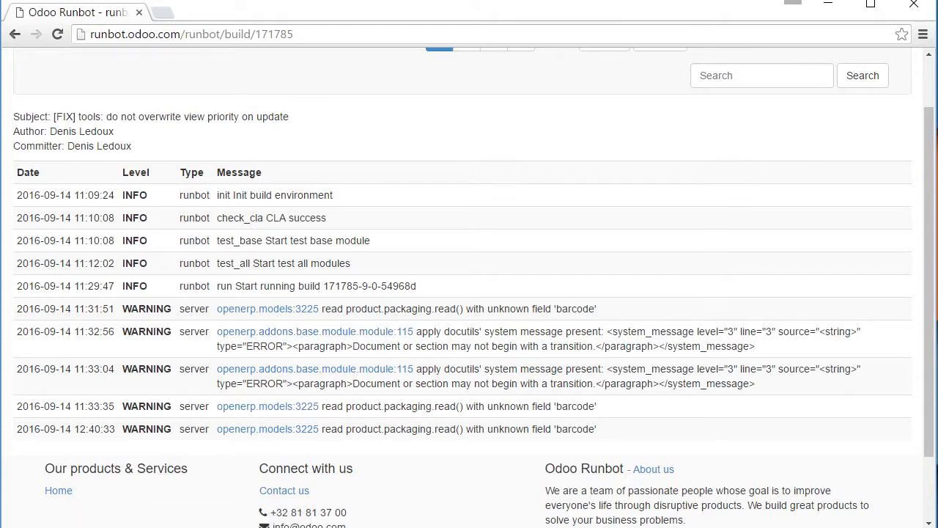
click(15, 34)
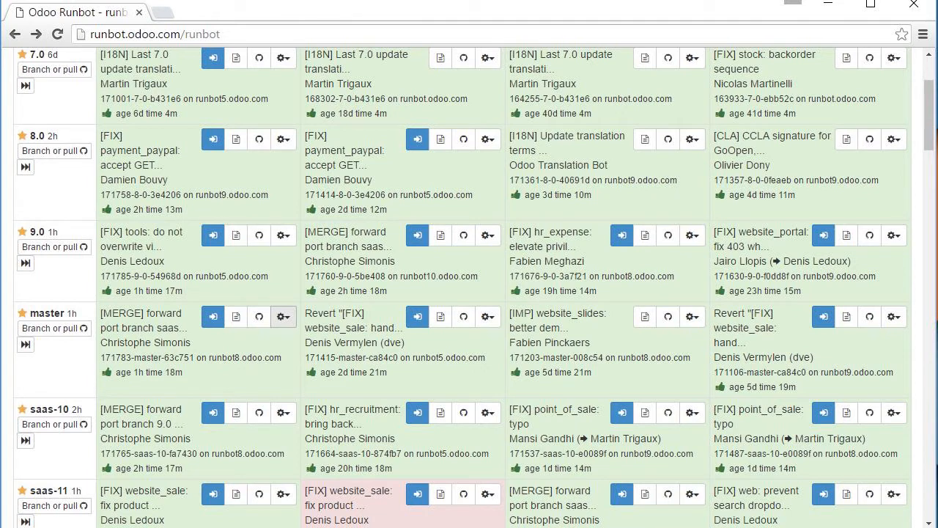
click(283, 235)
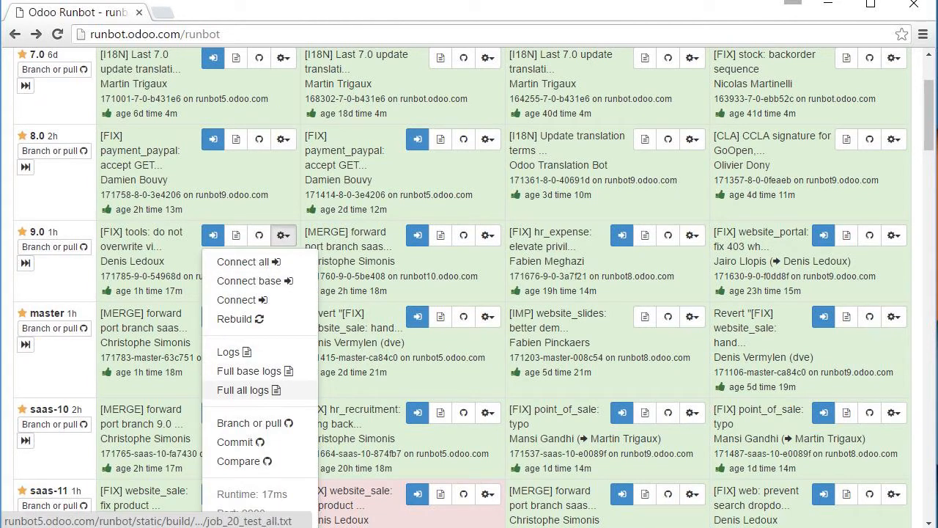
- Read build 171785's full test log down to the tests.test_crawl line, then go back
click(242, 390)
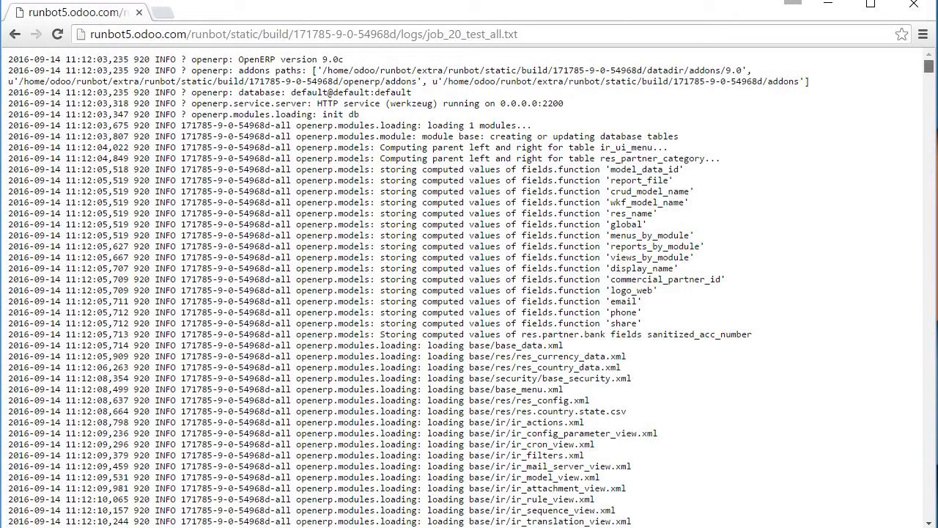
drag(929, 66, 929, 511)
drag(929, 66, 928, 112)
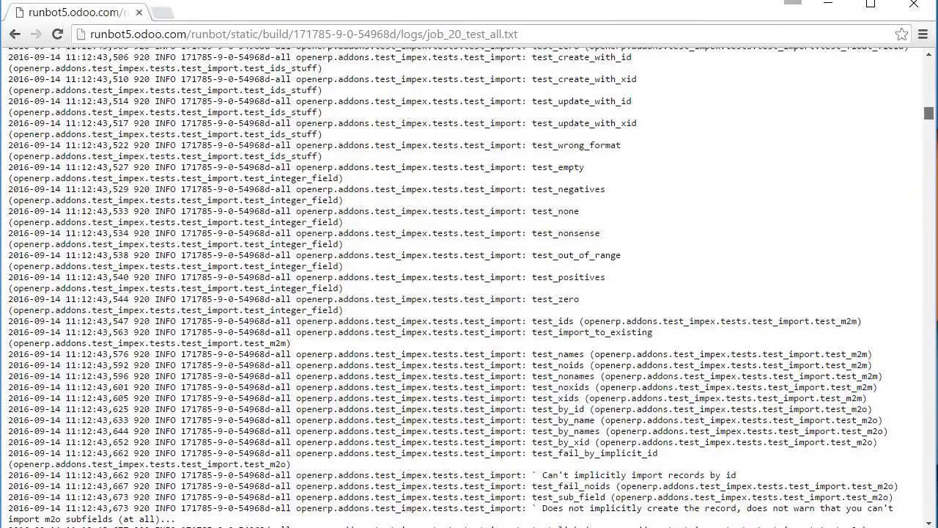
drag(929, 113, 929, 140)
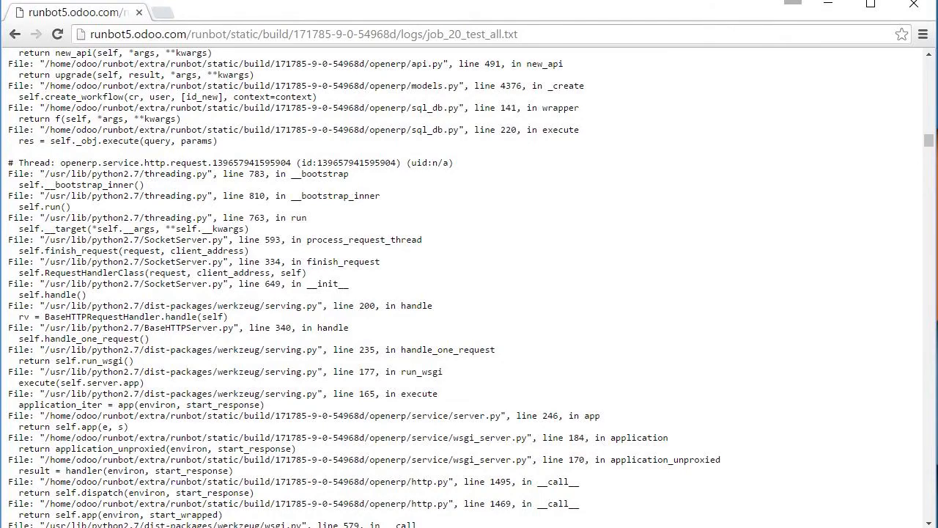
key(Page_Down)
key(Page_Down)
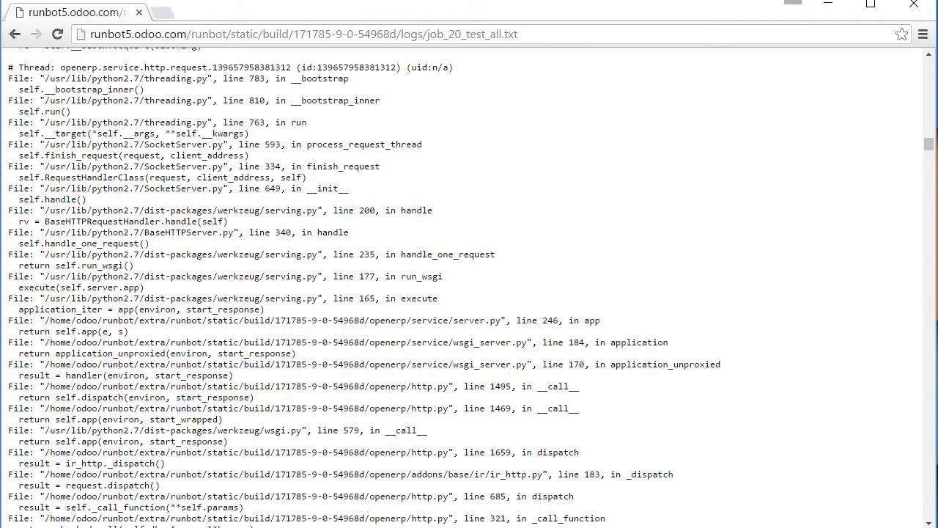
key(Page_Down)
key(Page_Down)
key(Page_Down)
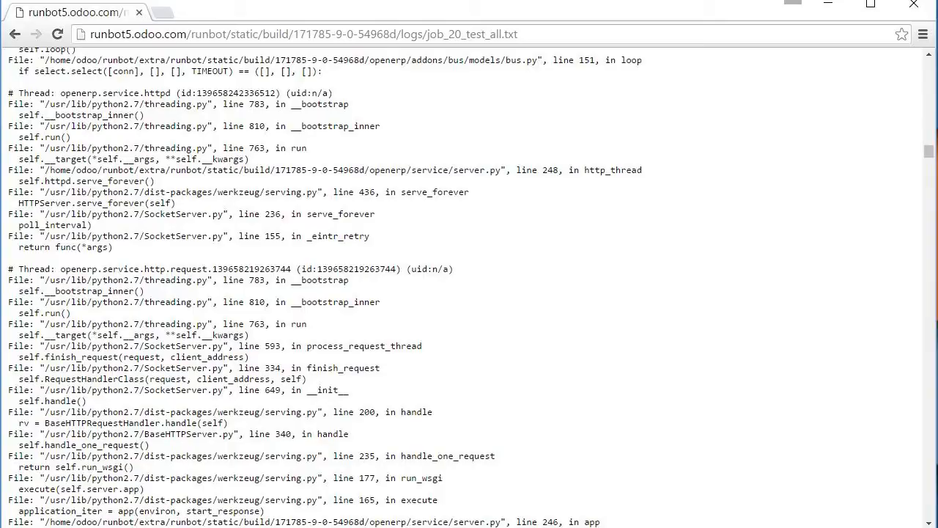
drag(929, 151, 929, 335)
drag(417, 347, 501, 347)
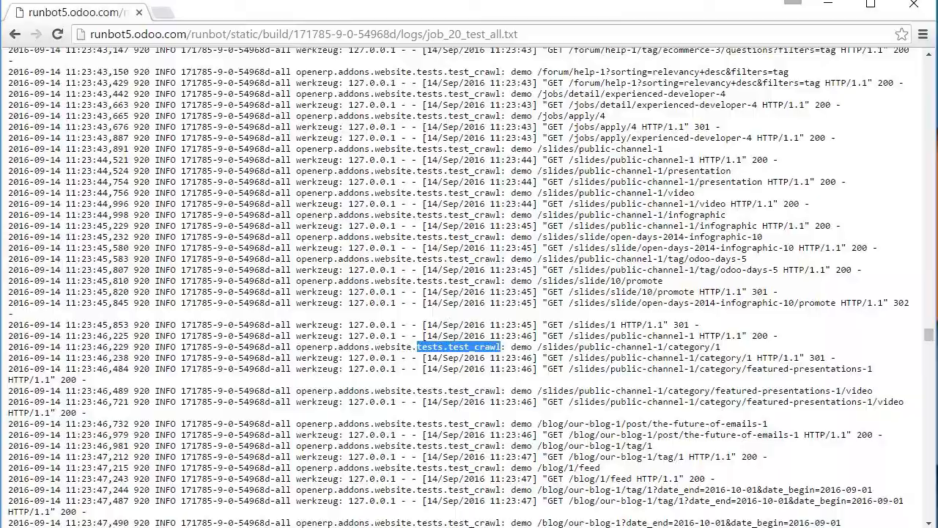
click(15, 33)
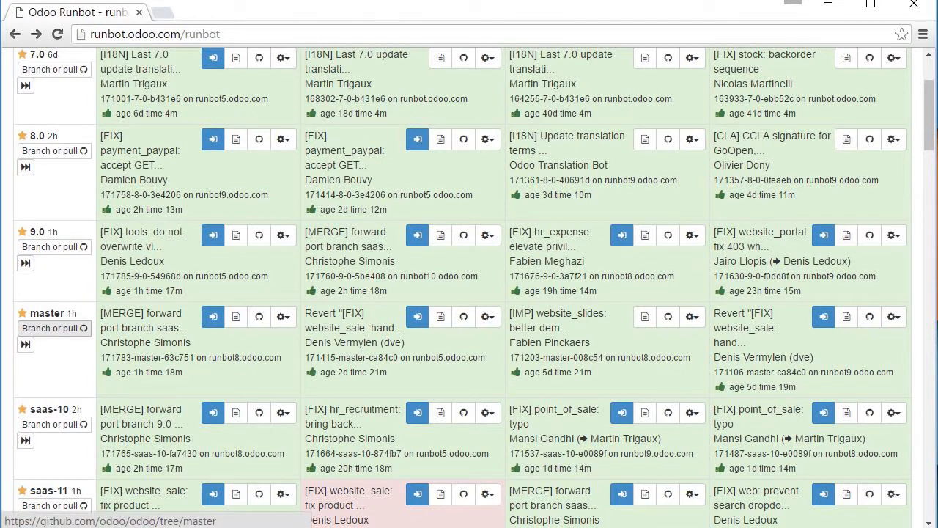
click(50, 327)
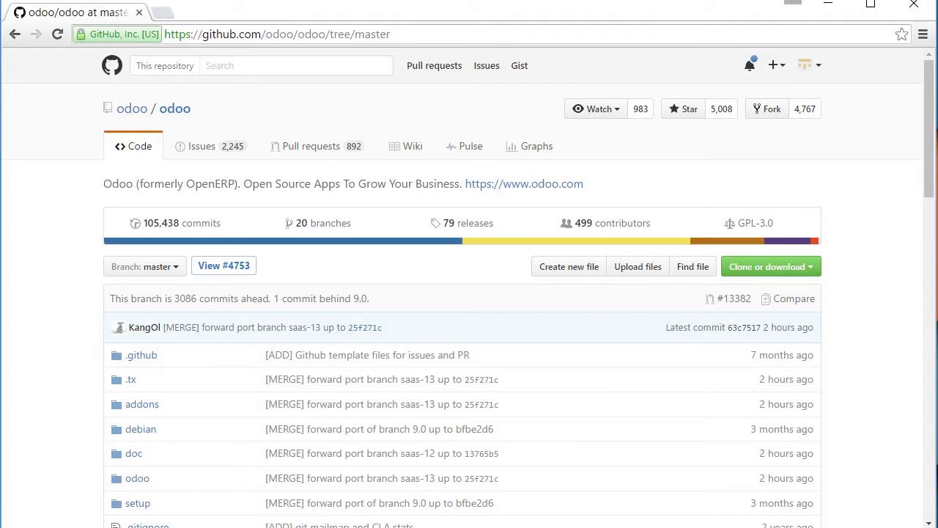
scroll(469, 286, down, 4)
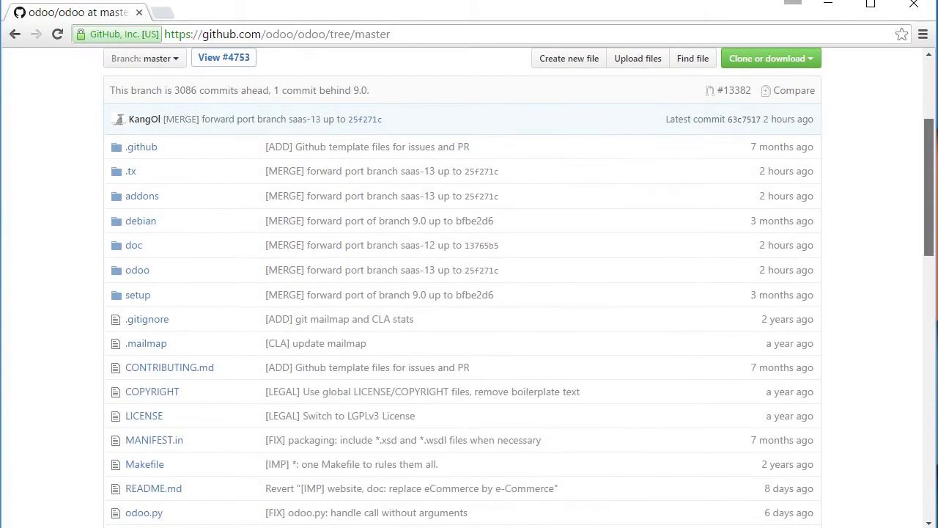
scroll(469, 286, down, 3)
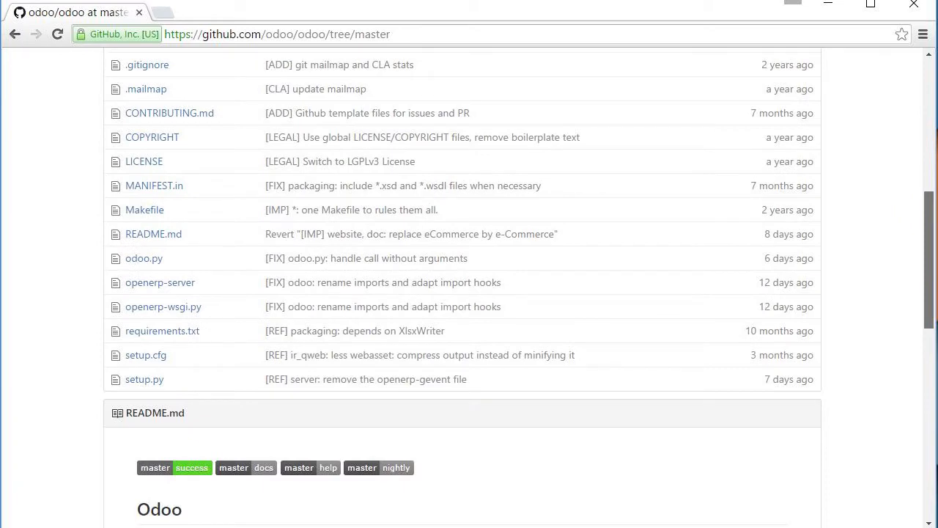
scroll(469, 285, up, 2)
scroll(469, 286, up, 3)
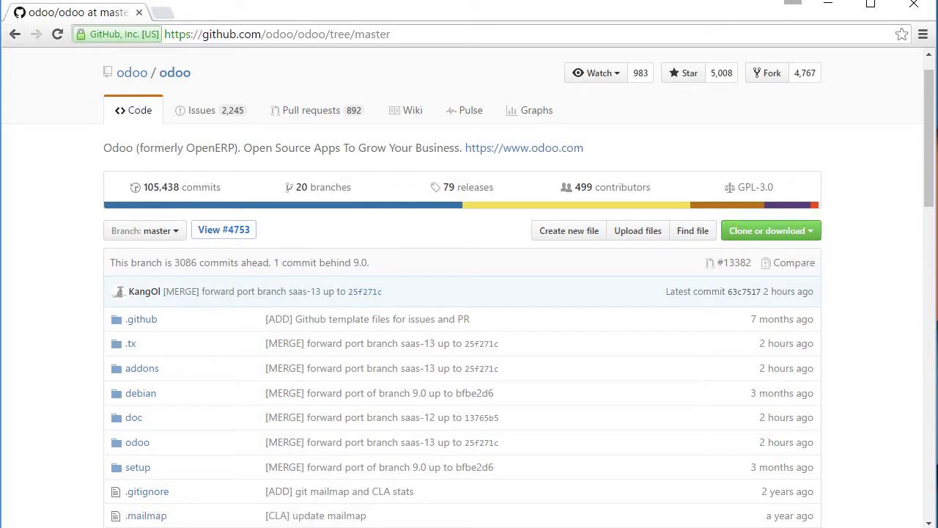
click(15, 34)
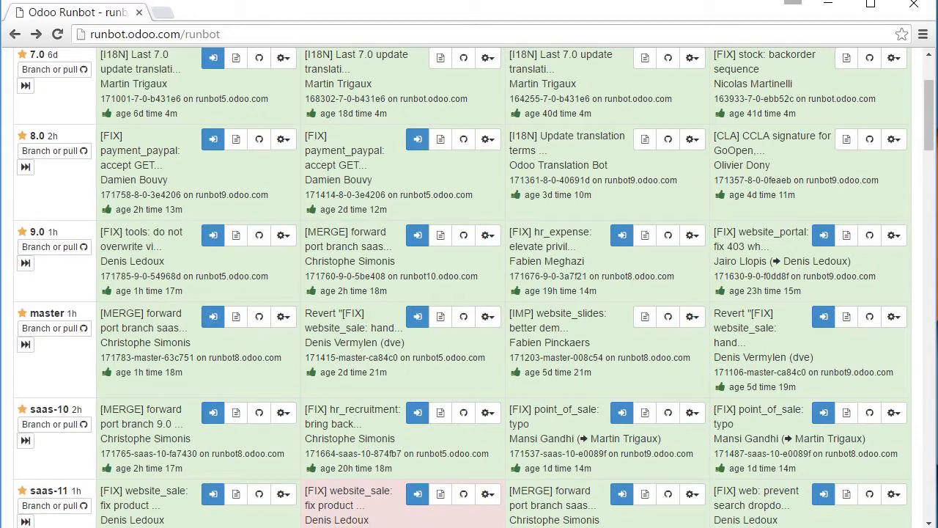
- Connect to the newest master build 171783 from the runbot grid
scroll(469, 293, up, 2)
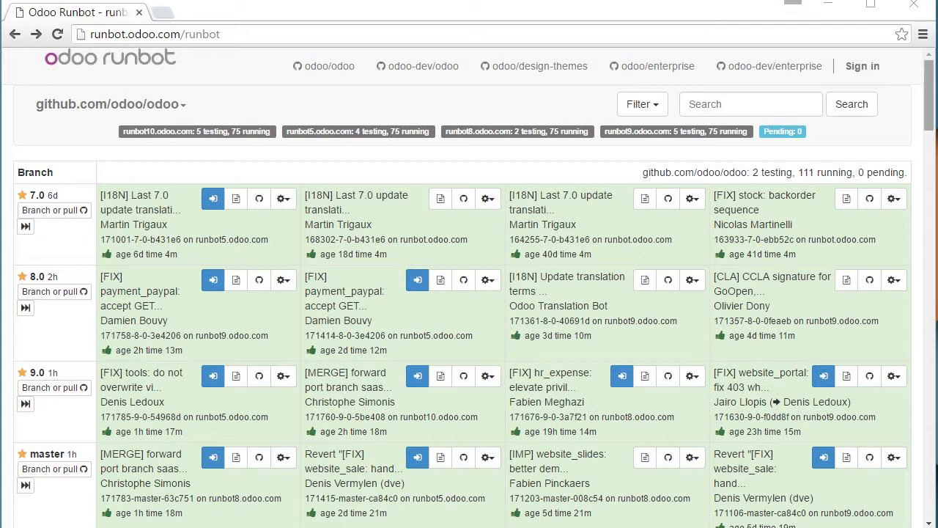
drag(928, 96, 929, 109)
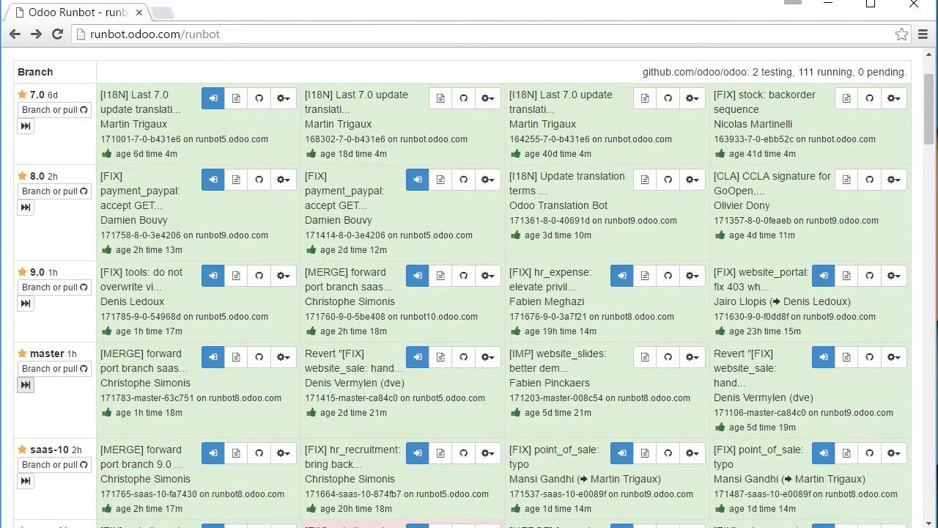
click(26, 384)
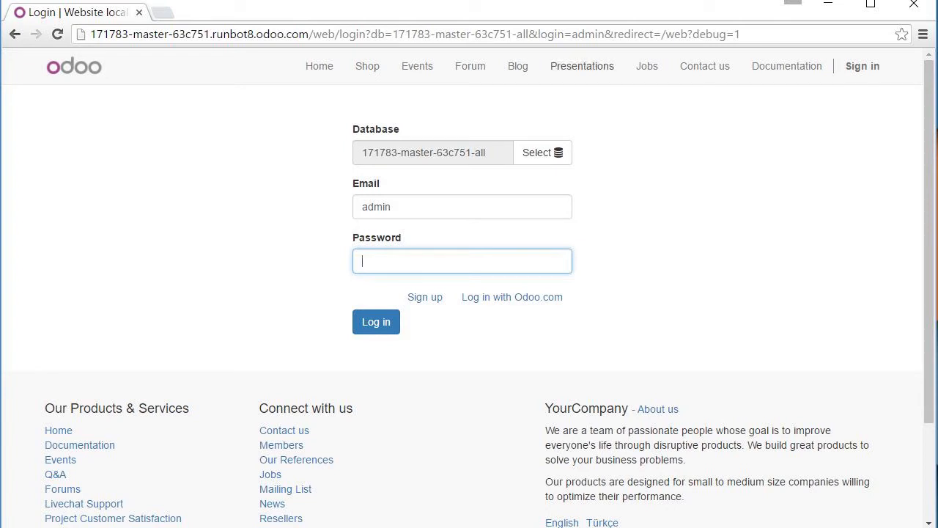
- Select the master build's -base database and log in with the admin username and password
click(543, 152)
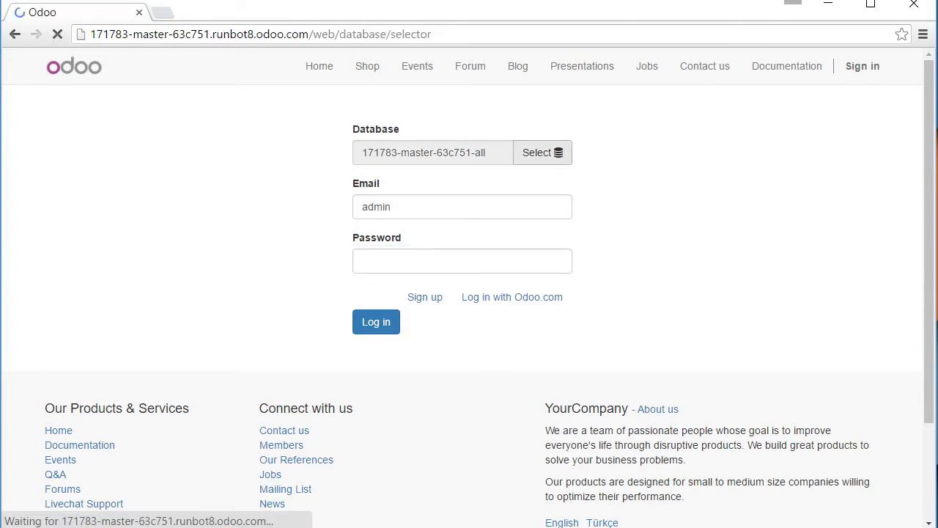
click(345, 189)
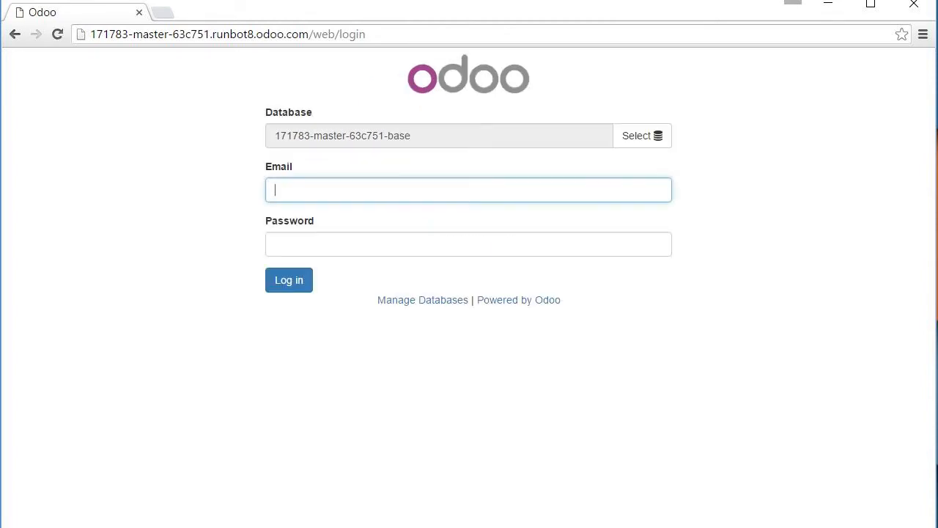
text(admin)
key(Tab)
text(admin)
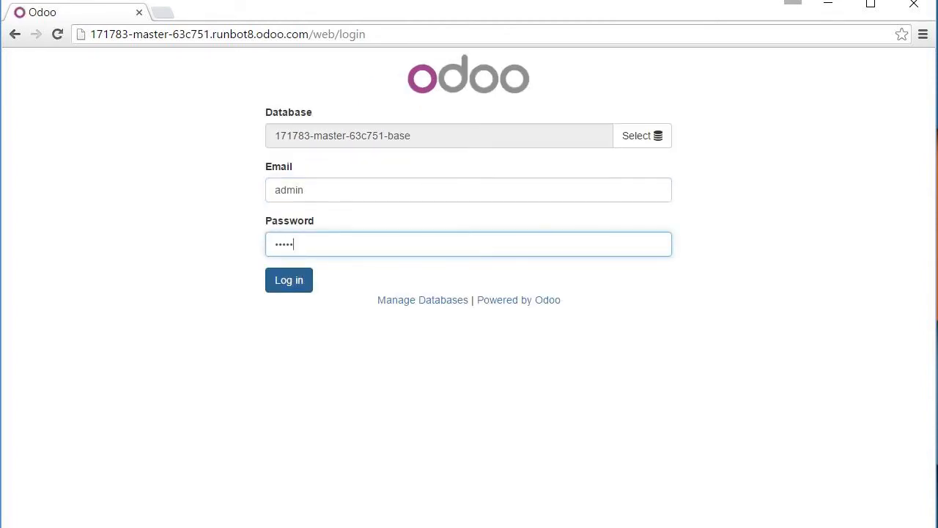
key(Return)
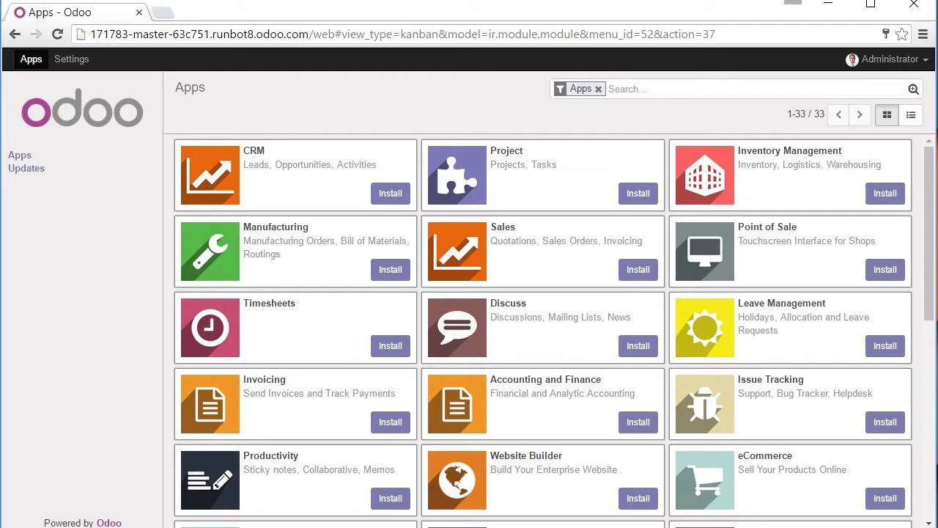
- Install the Sales app, which brings in Invoicing, from the Apps list
click(638, 269)
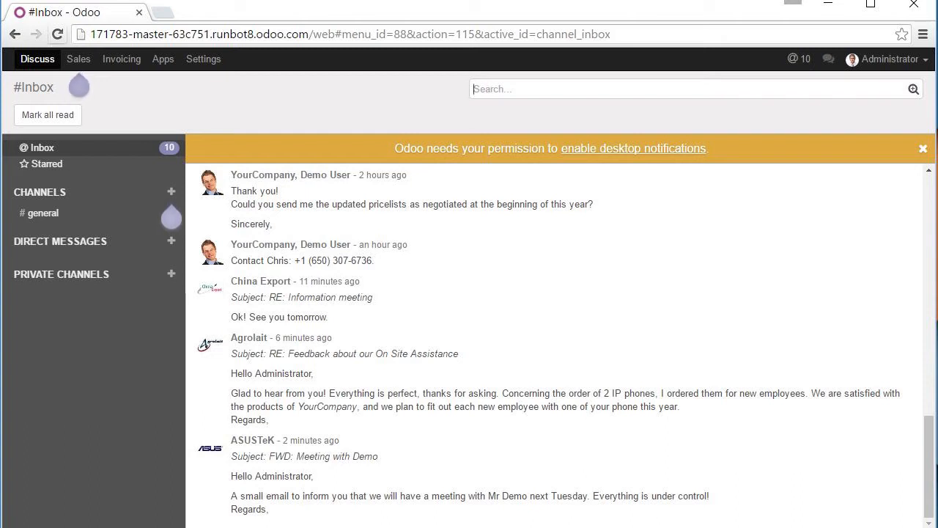
- Invoice sales order Test/001 and validate it as INV/2016/0004 for $7,315.00
click(78, 58)
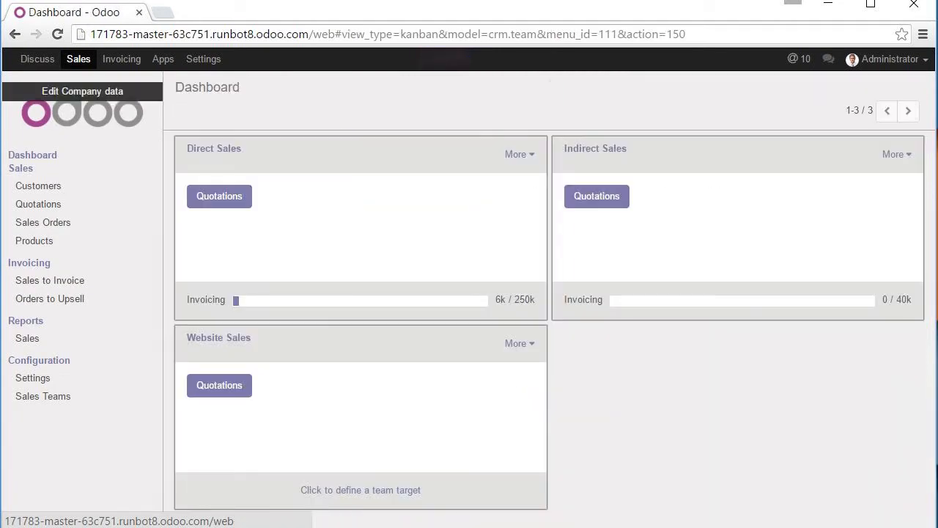
click(42, 222)
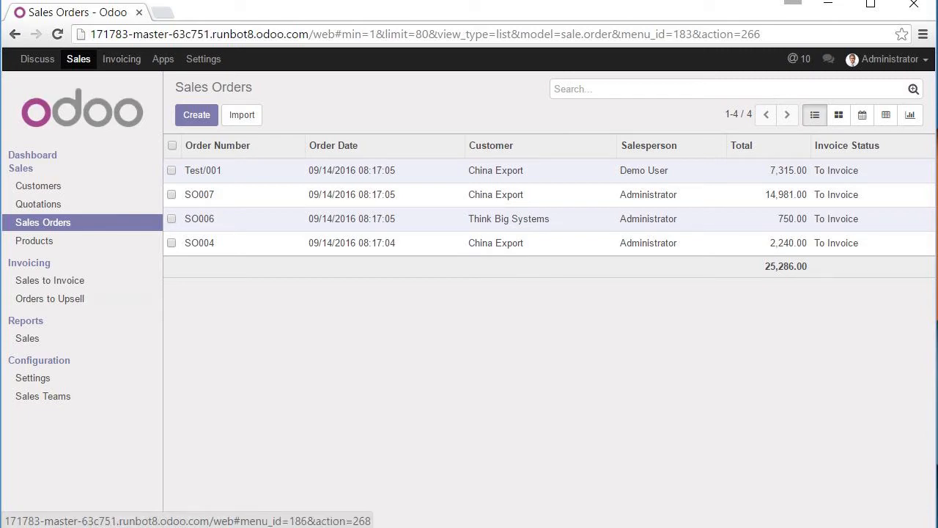
click(204, 170)
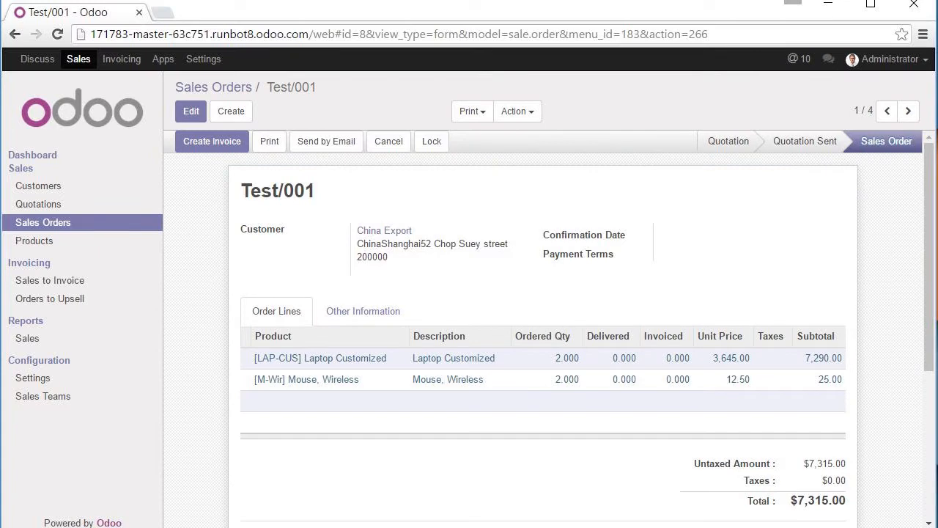
click(212, 141)
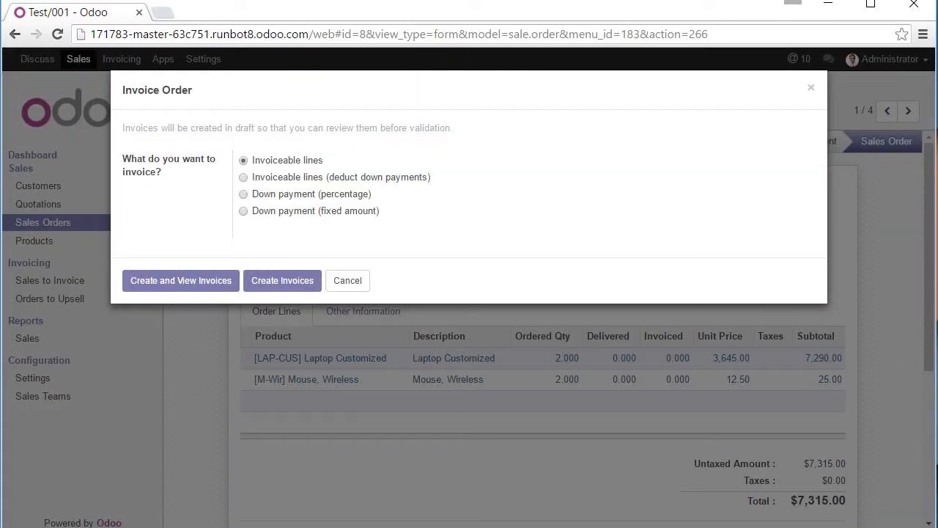
click(181, 280)
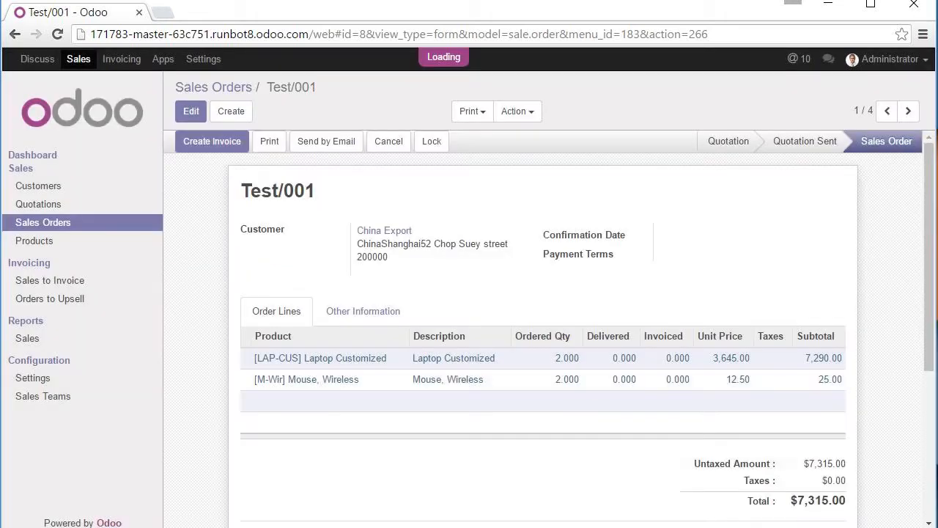
click(199, 140)
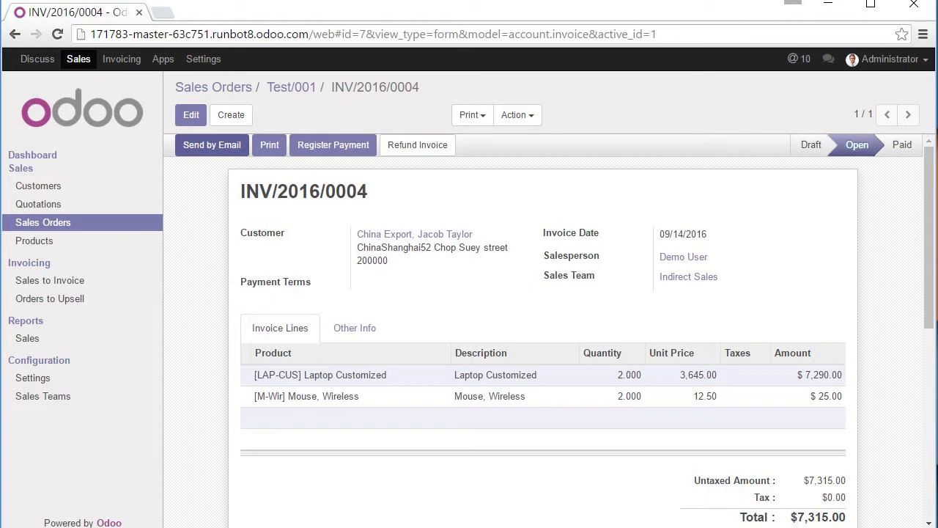
click(211, 145)
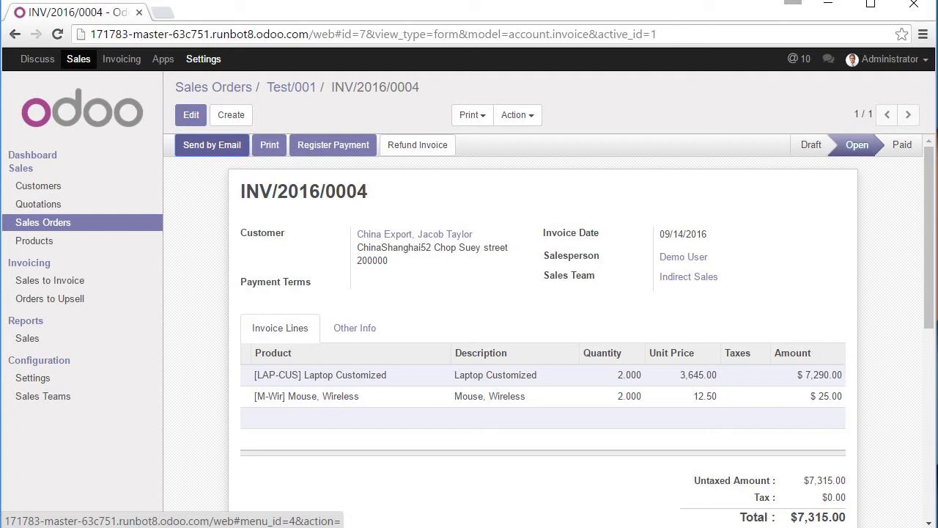
- Leave the Settings dashboard and return to runbot.odoo.com
click(203, 59)
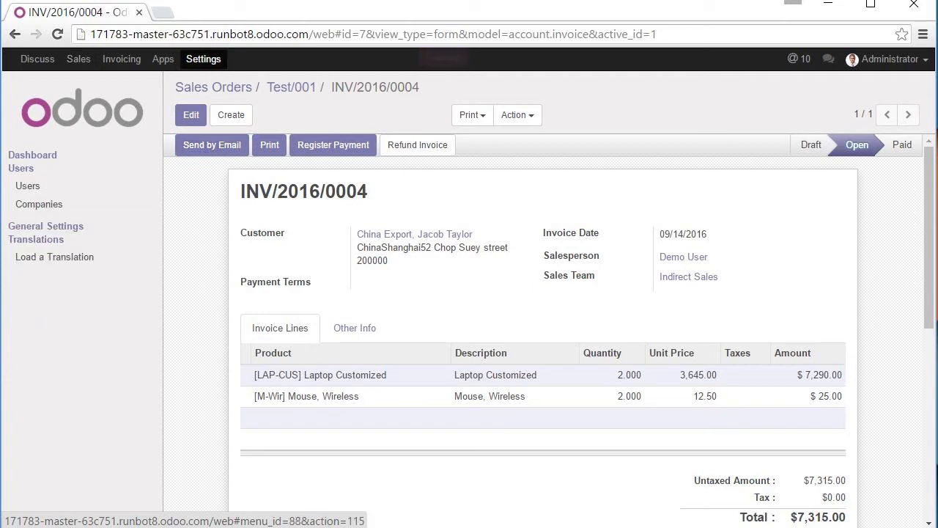
key(ctrl+l)
text(run)
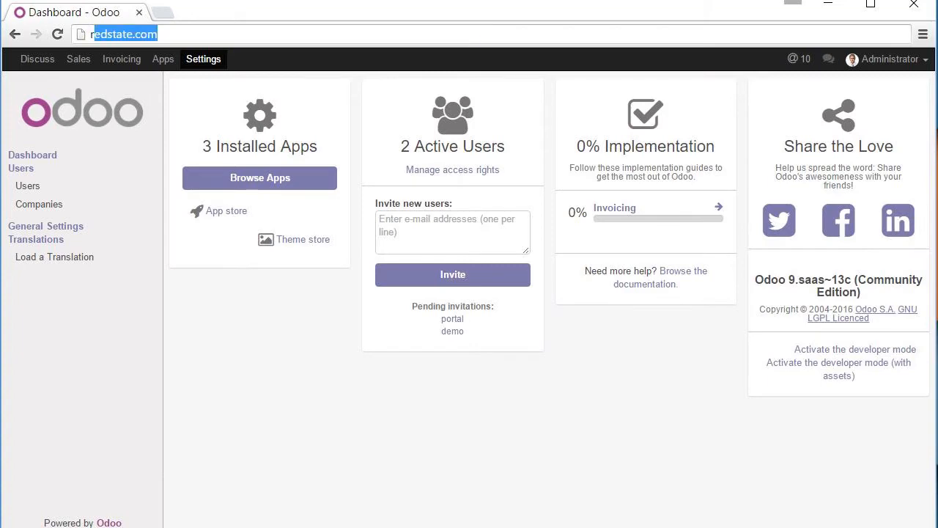
key(Return)
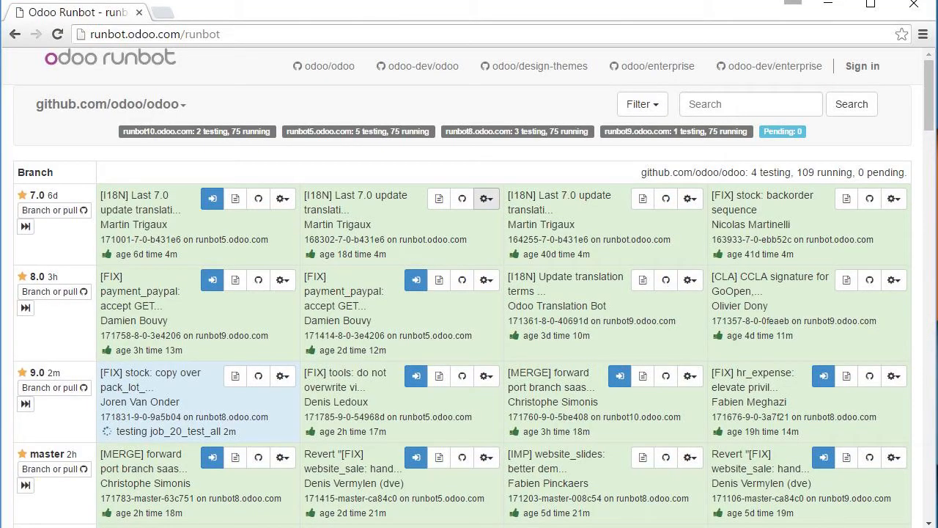
- Check the second 7.0 build's options, then show the odoo/enterprise repository's build grid
click(486, 199)
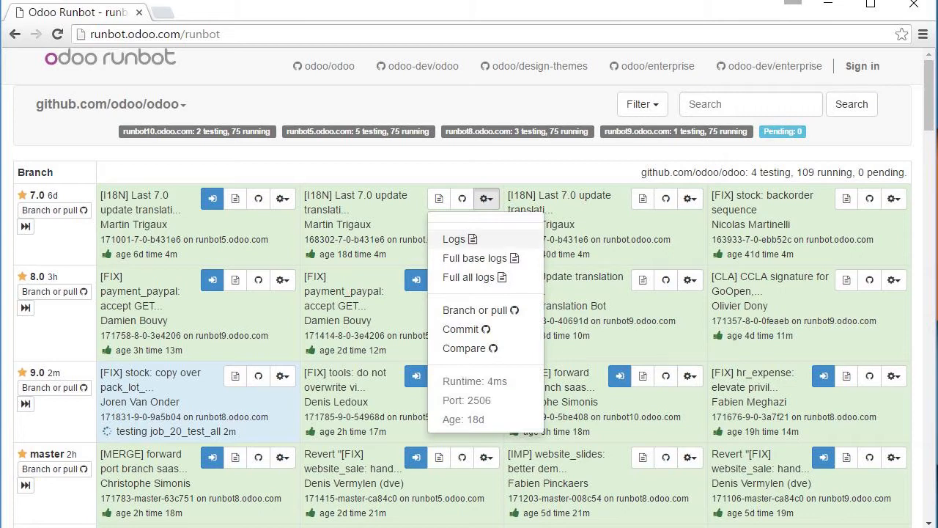
key(Escape)
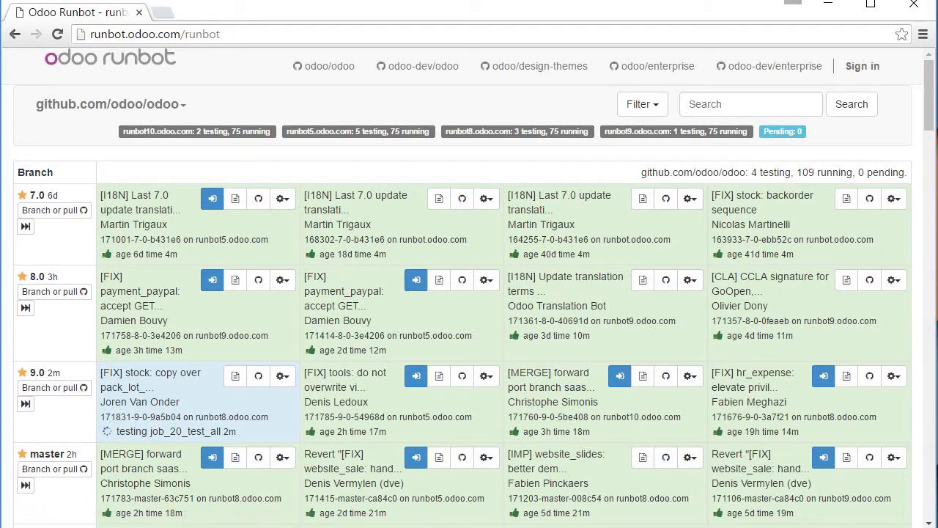
click(486, 199)
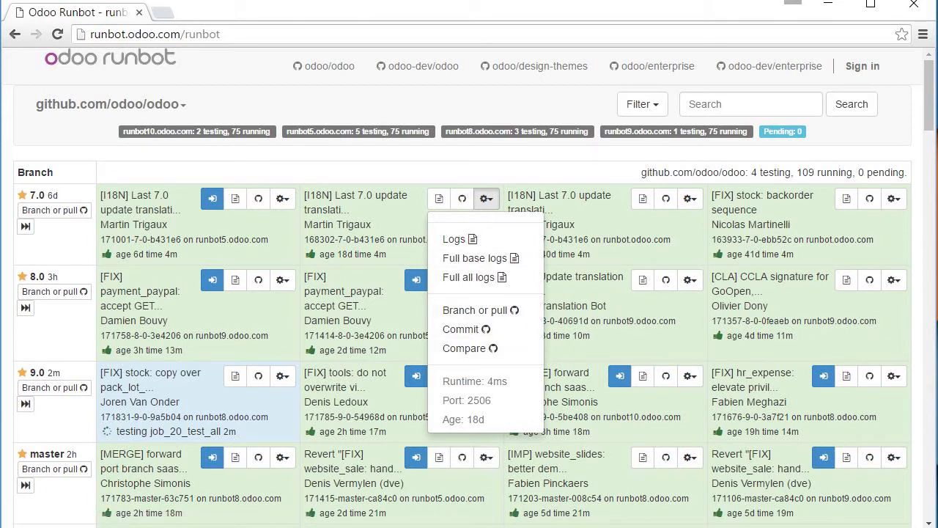
click(62, 238)
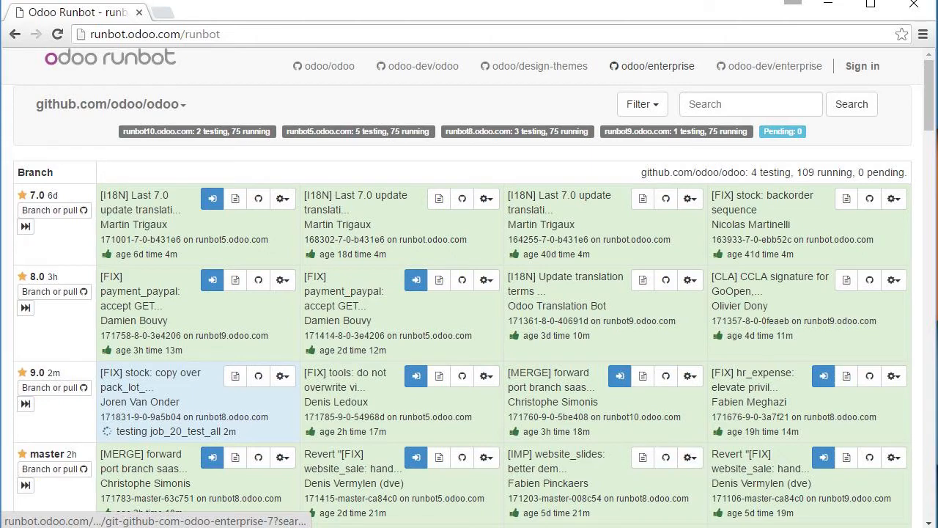
click(653, 66)
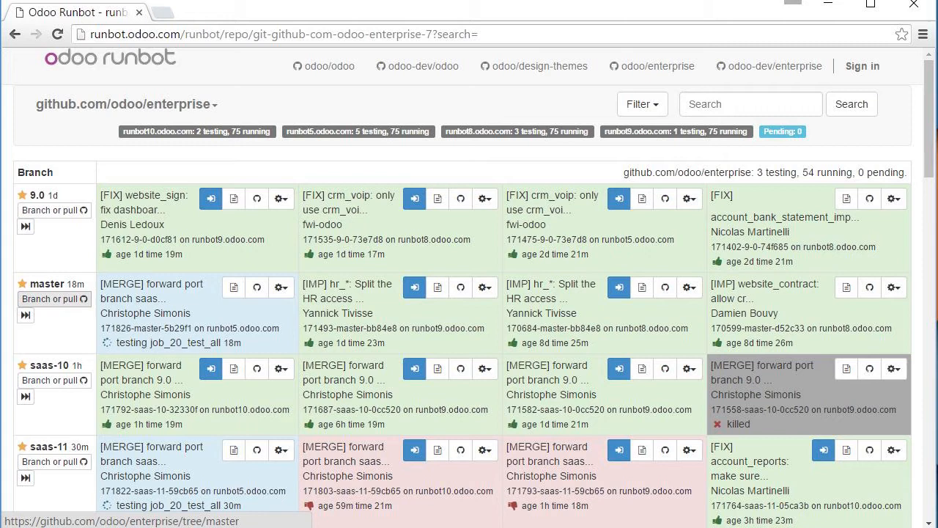
- Launch the latest master enterprise build 171493 and log in as admin with the administrator password
click(25, 315)
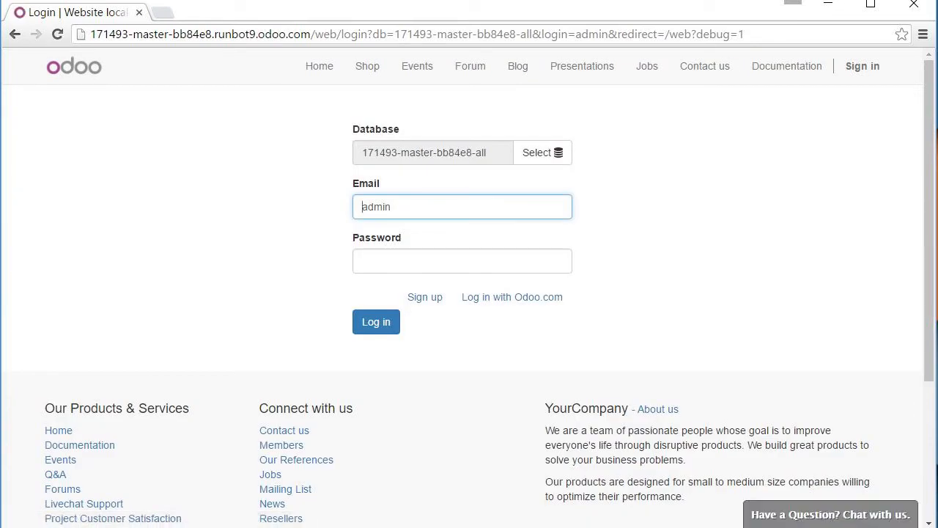
click(410, 261)
text(admin)
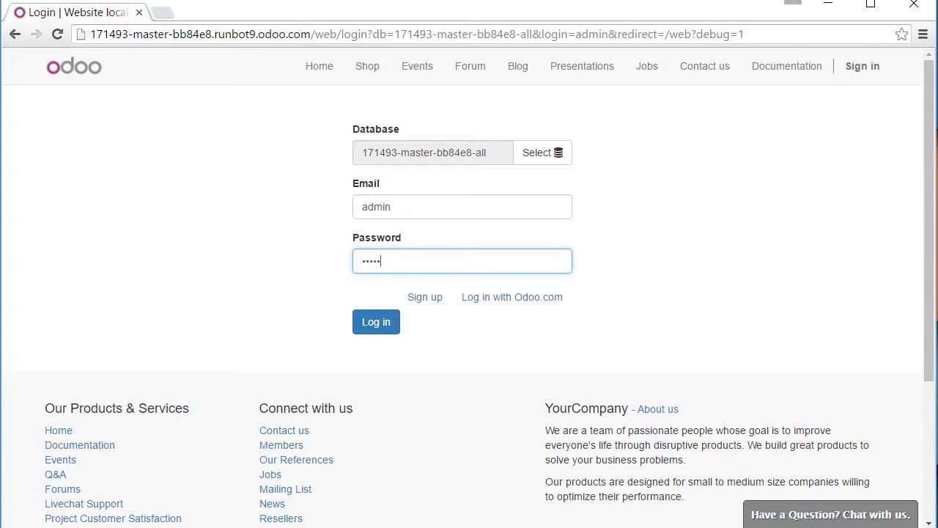
key(Return)
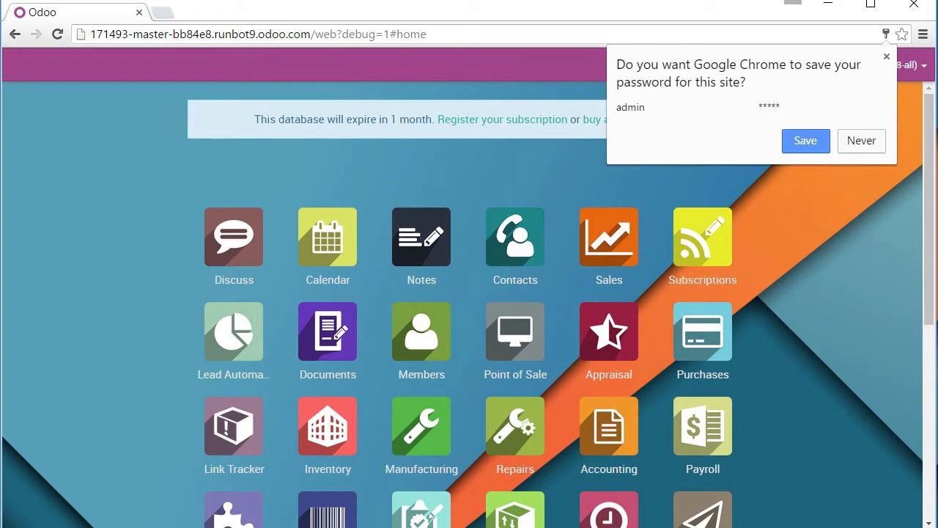
- Inspect the debug=1 part of the address and scroll the apps home screen
drag(389, 34, 341, 34)
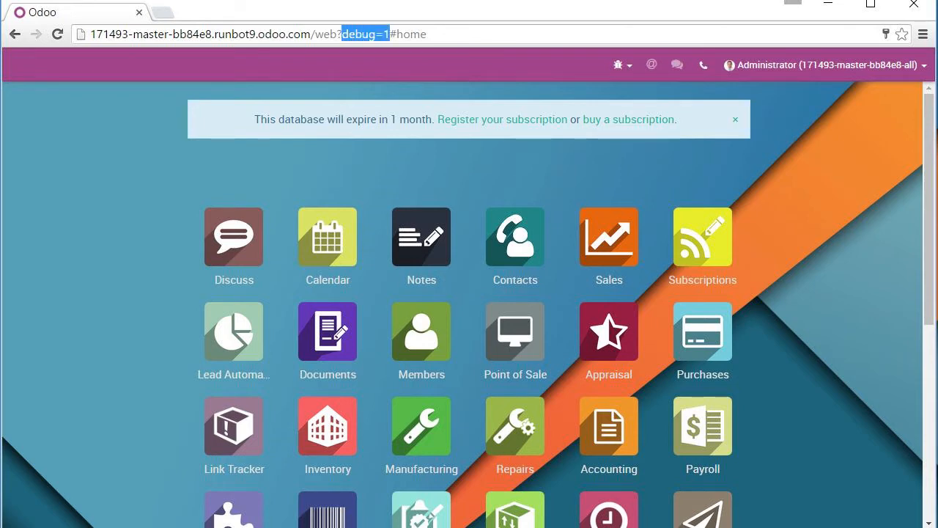
click(439, 170)
scroll(469, 308, down, 4)
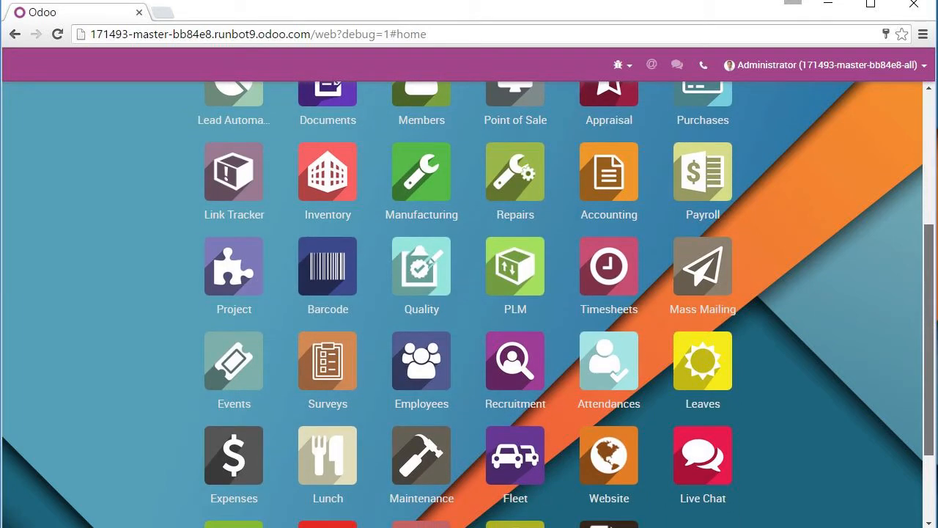
scroll(469, 307, up, 2)
drag(929, 263, 929, 230)
- Open the Sales app's Sales Orders list, showing 12 orders totalling 38,479.15
click(609, 196)
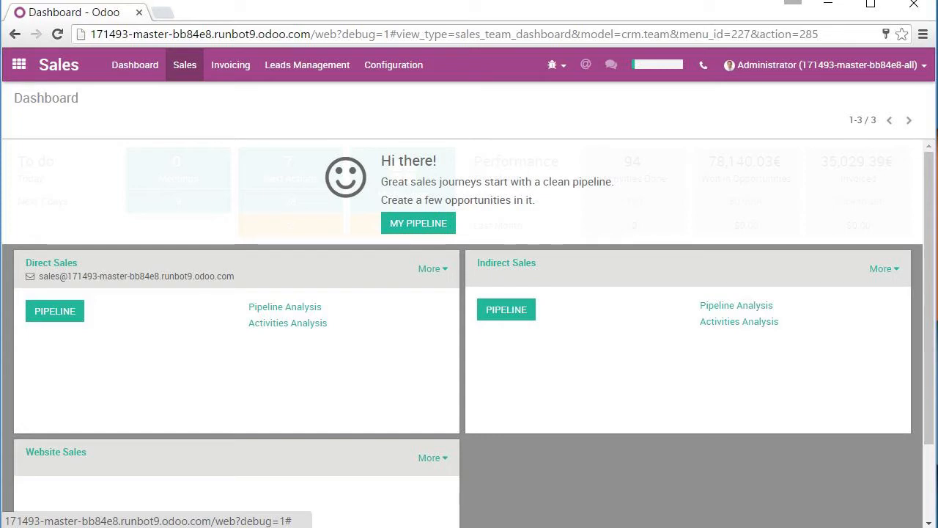
click(185, 64)
click(220, 201)
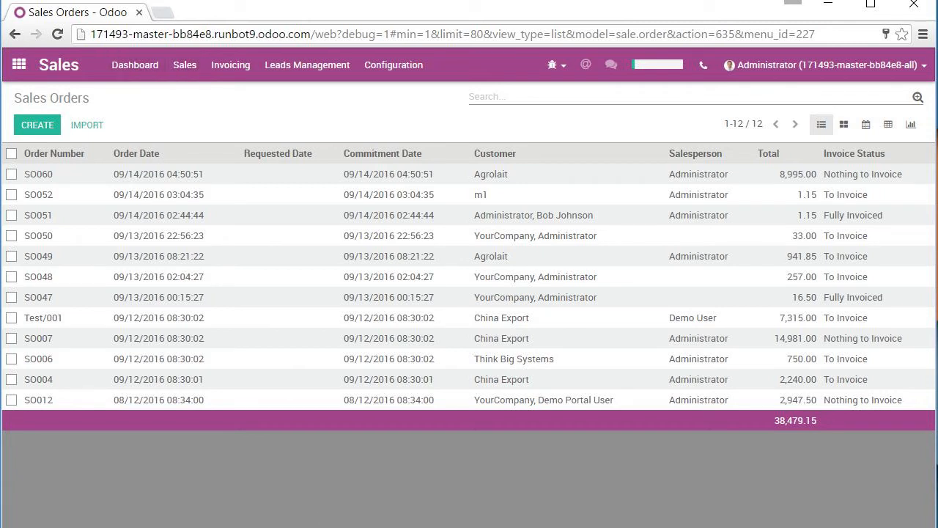
- Duplicate the sales orders tab and load runbot.odoo.com in the copy
right_click(101, 14)
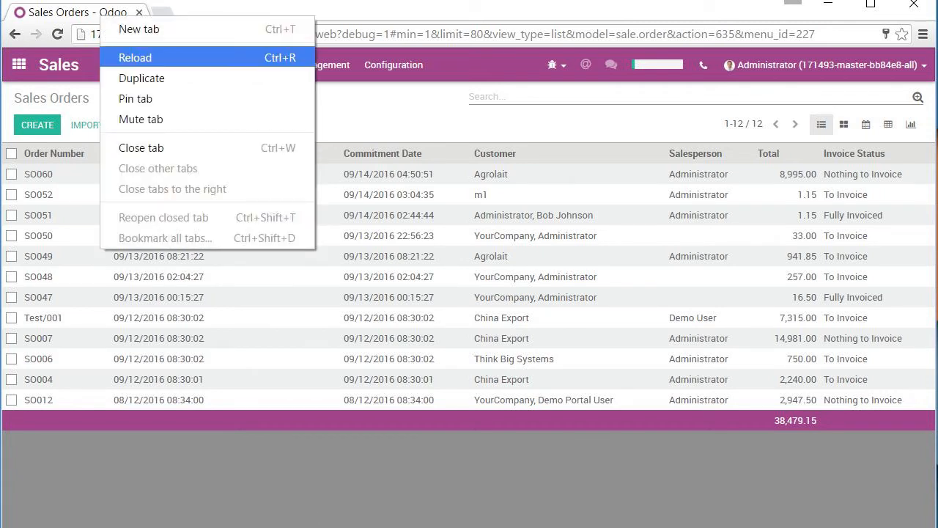
click(141, 78)
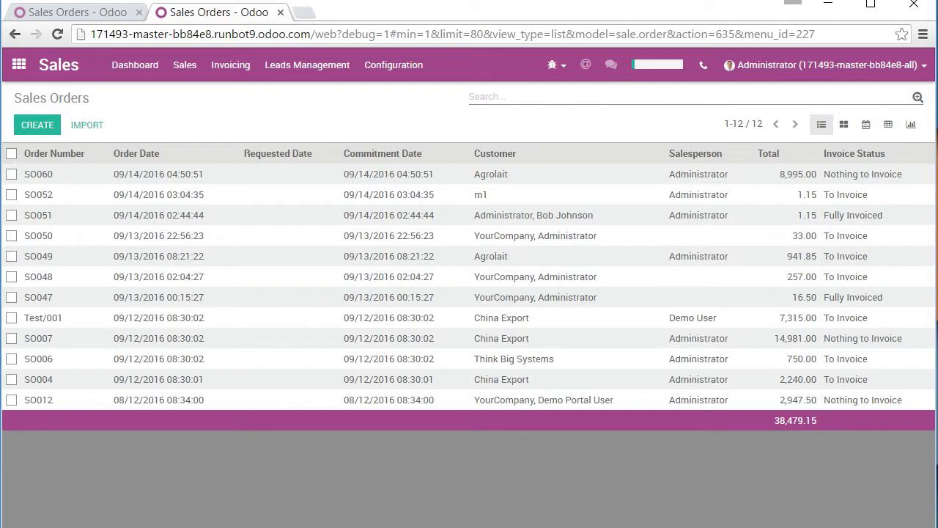
click(239, 33)
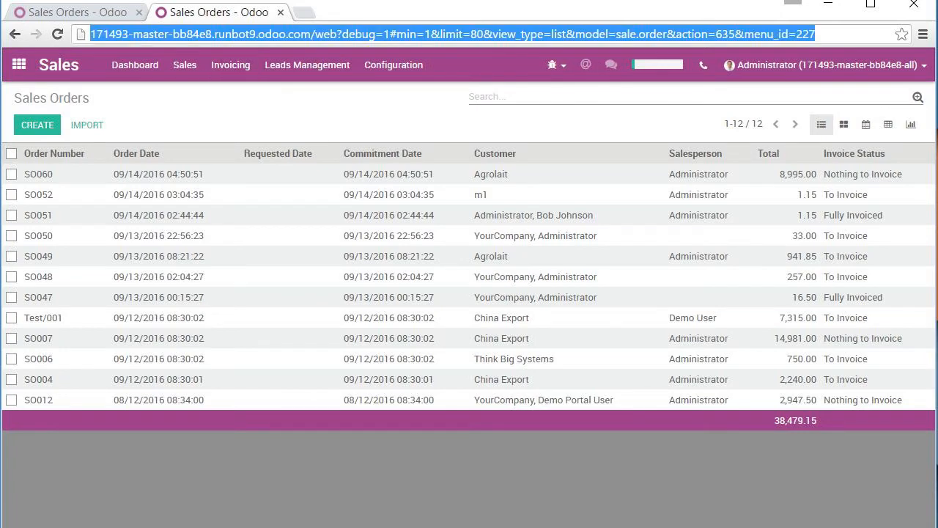
text(run)
key(Return)
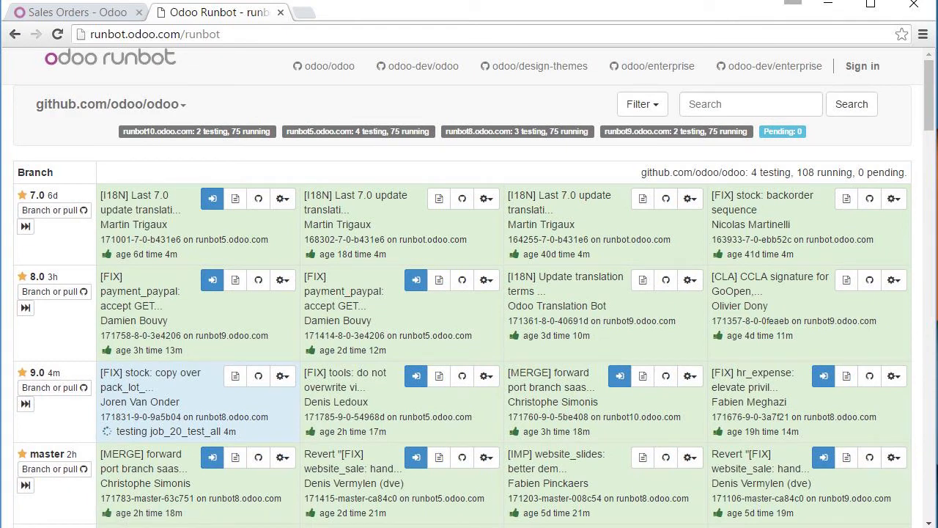
- Launch the latest odoo/odoo master build 171783 and sign in as admin with the administrator password
click(26, 485)
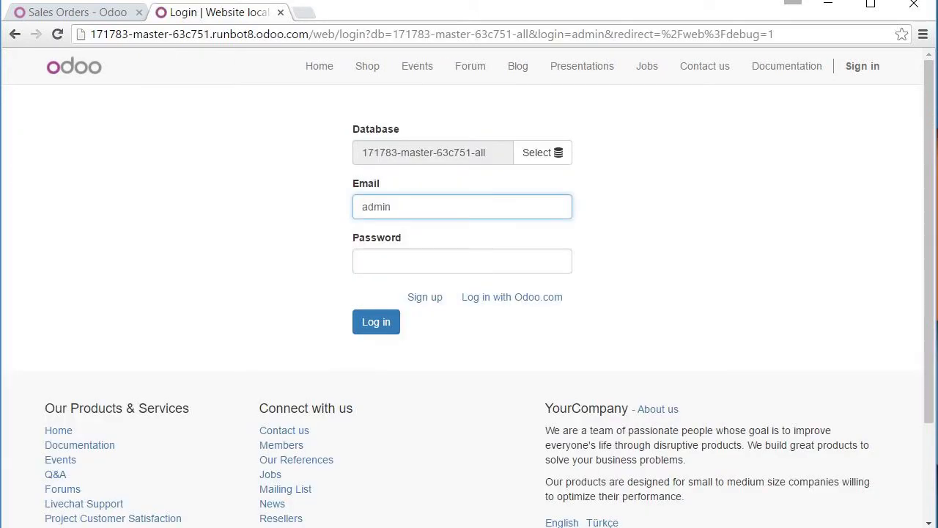
key(Tab)
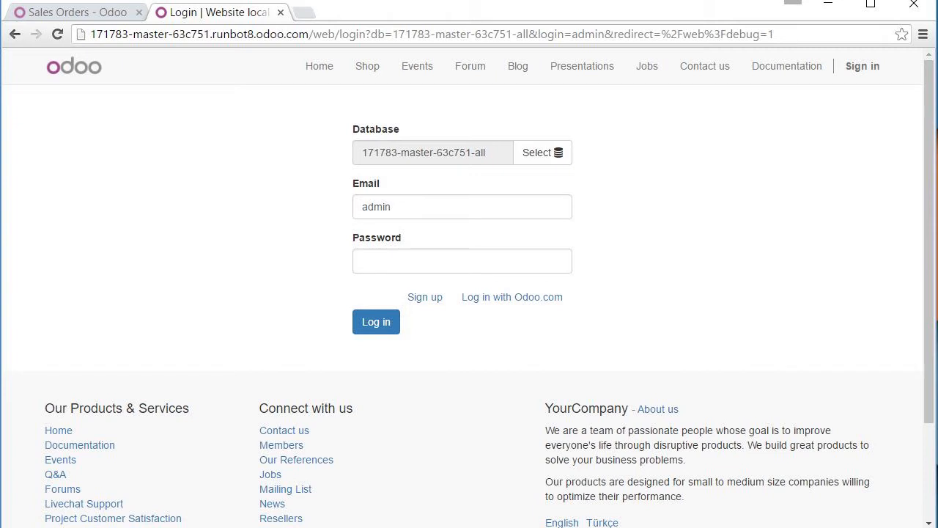
text(admin)
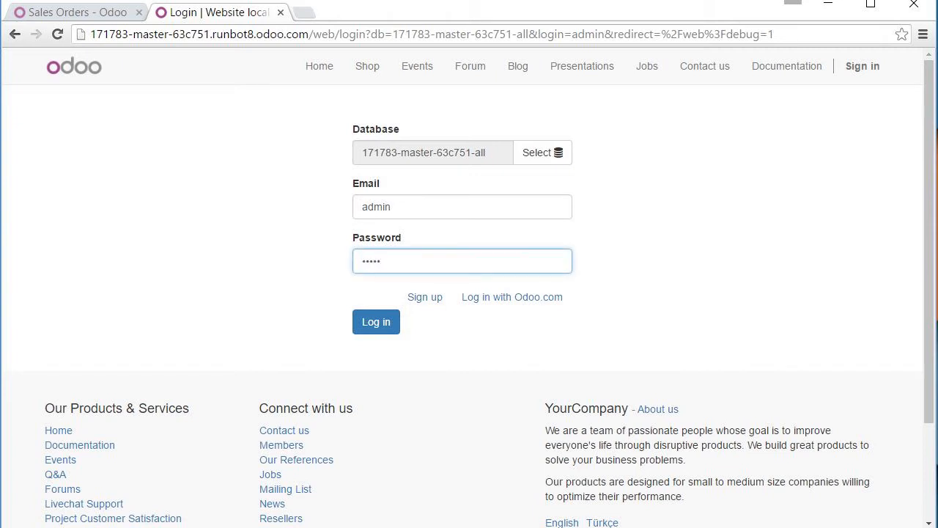
key(Return)
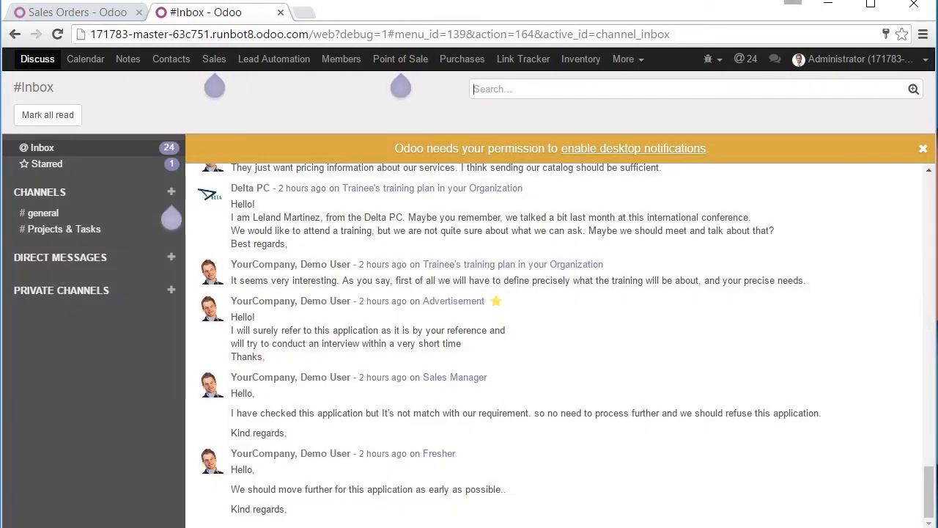
- Glance at the first instance's orders, then open the Sales app in the second instance
key(ctrl+Tab)
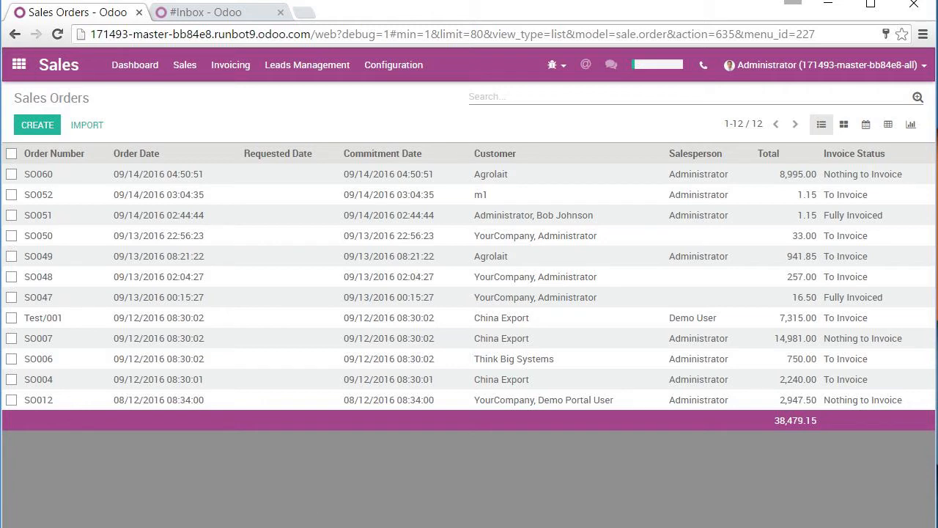
click(206, 13)
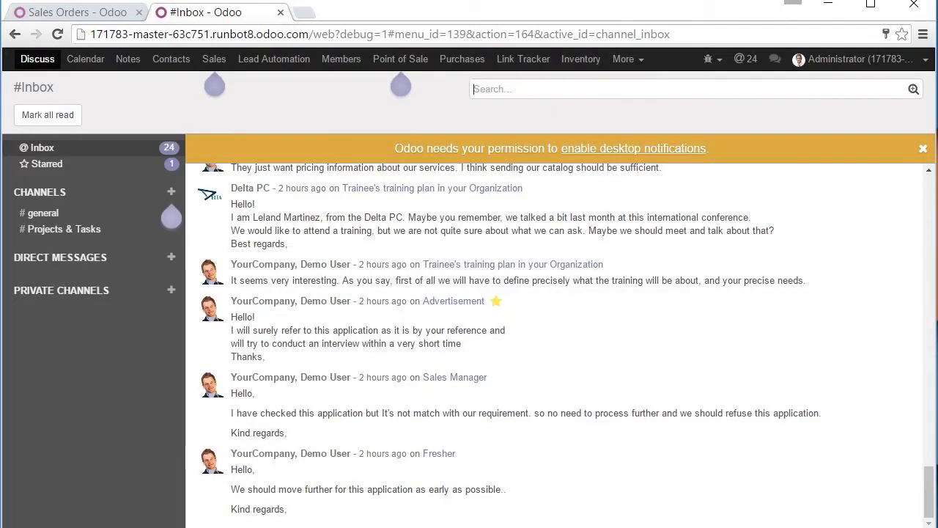
click(214, 59)
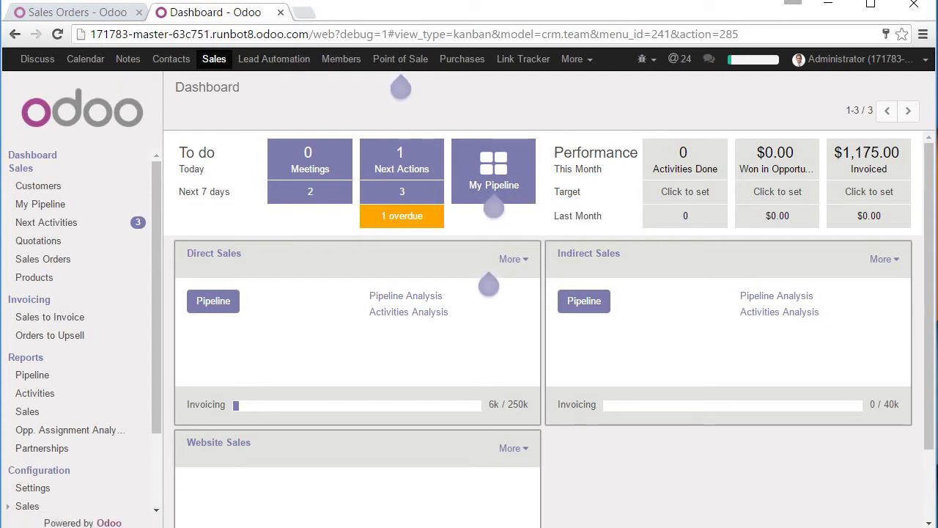
- Compare with the first instance's sales orders, then open the second instance's Sales Orders list
key(ctrl+Tab)
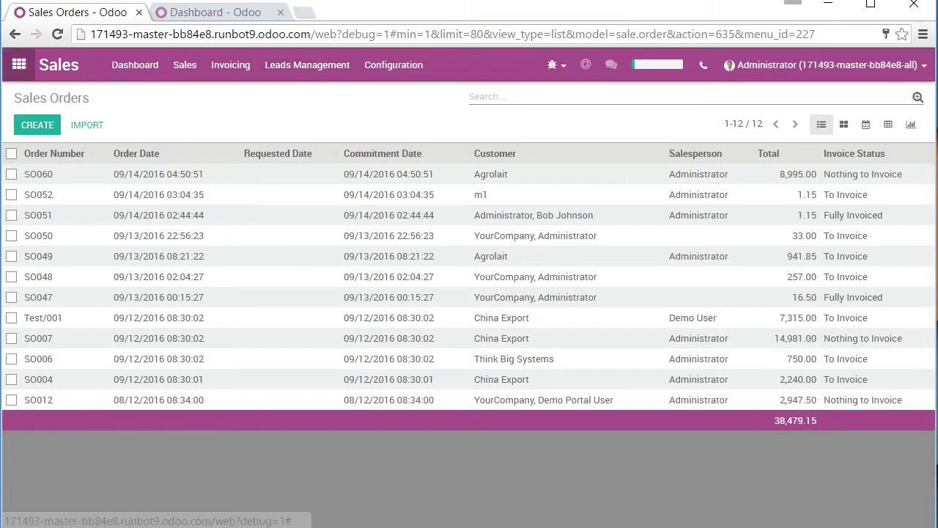
click(19, 64)
click(19, 65)
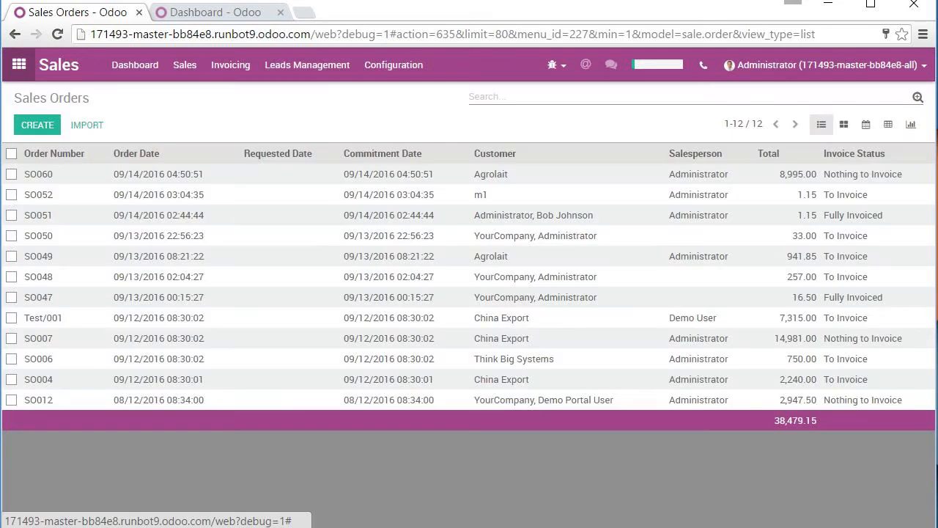
click(19, 64)
click(19, 65)
click(215, 12)
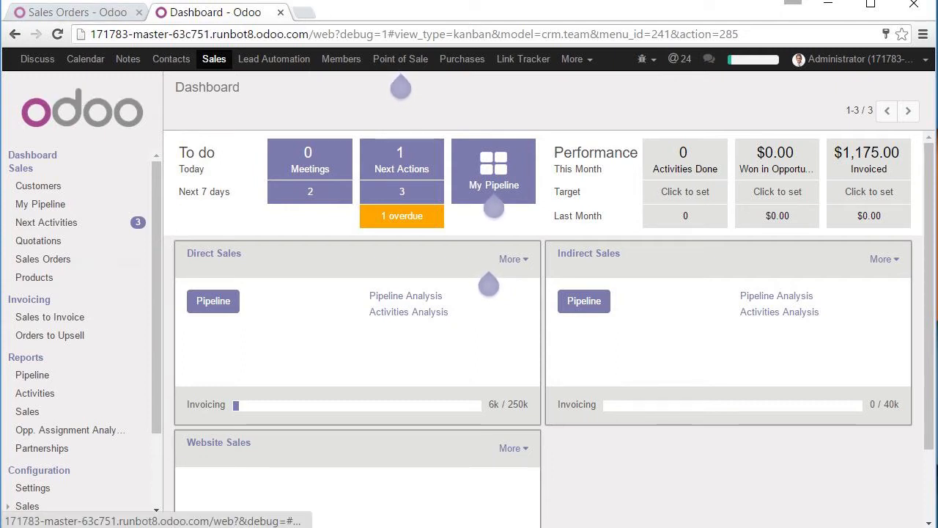
click(43, 260)
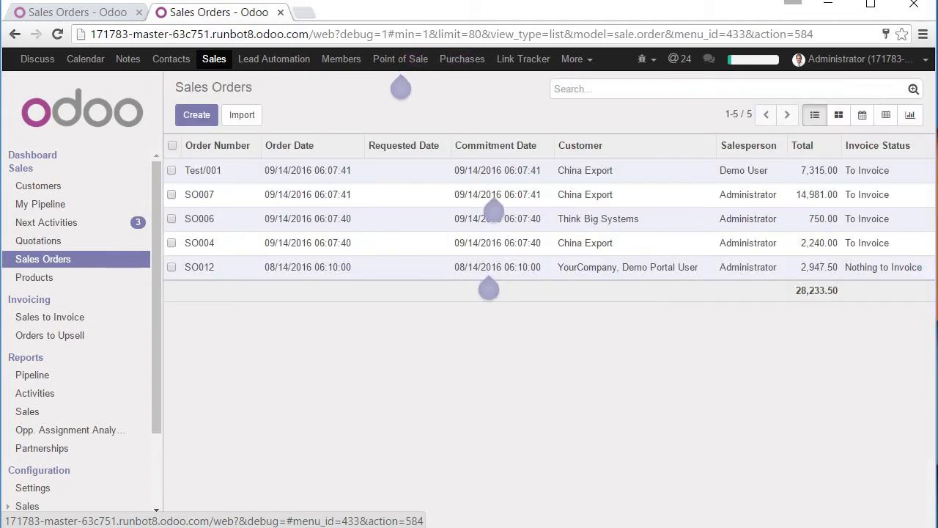
- Open order Test/001 in the community tab and SO060 in the enterprise tab, then return to Test/001
click(203, 171)
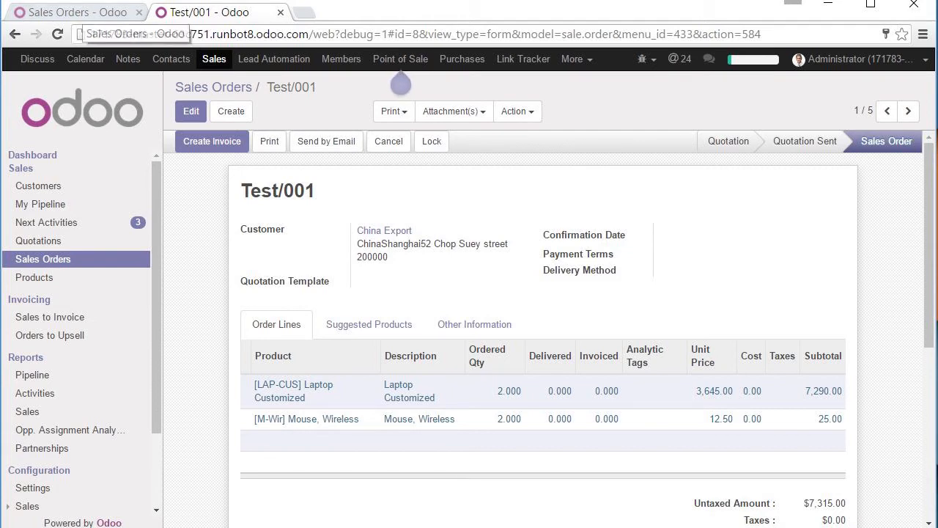
key(ctrl+shift+Tab)
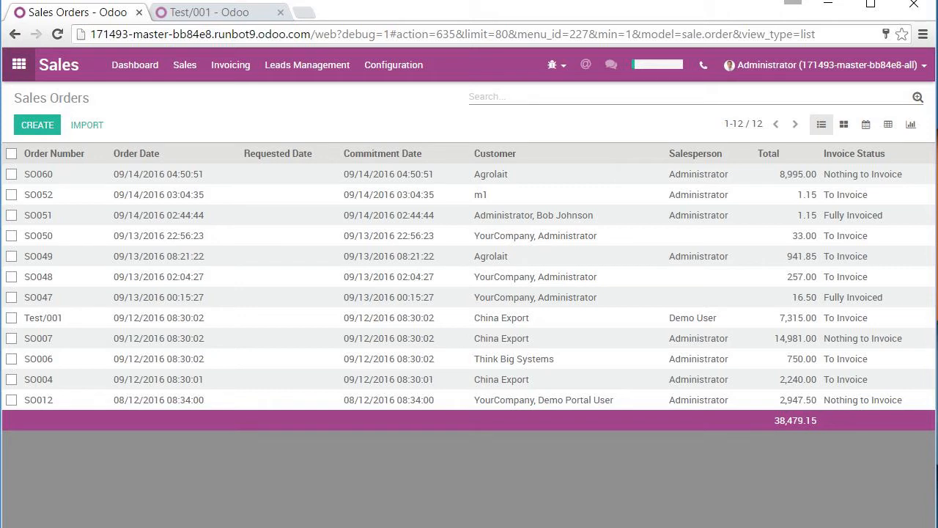
click(44, 175)
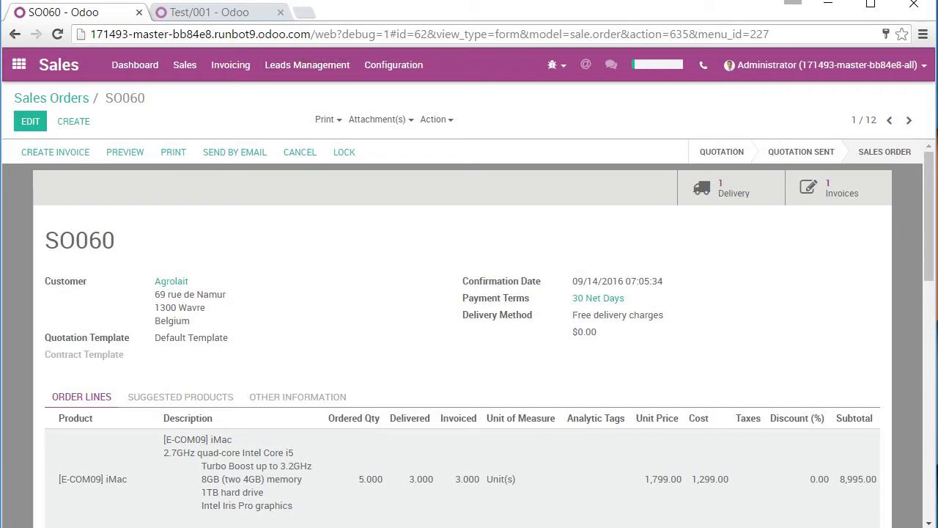
key(ctrl+Tab)
key(ctrl+Tab)
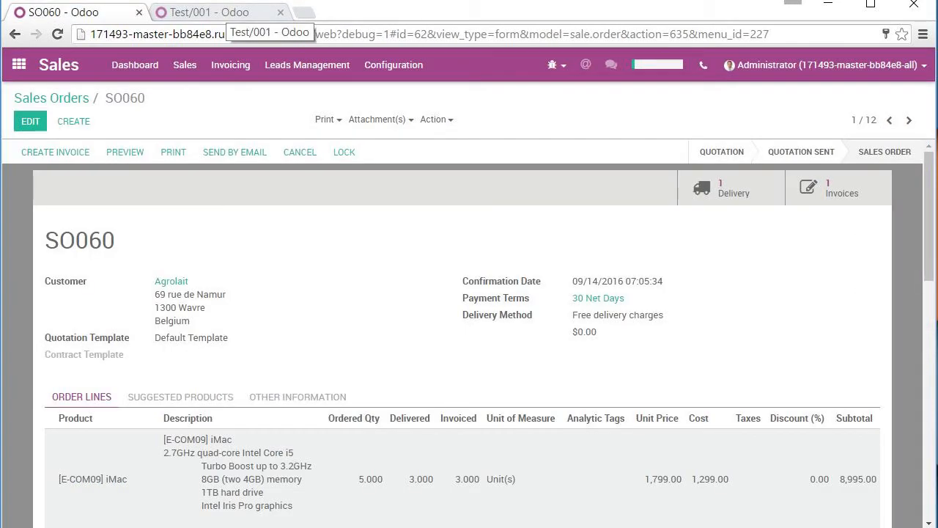
click(220, 12)
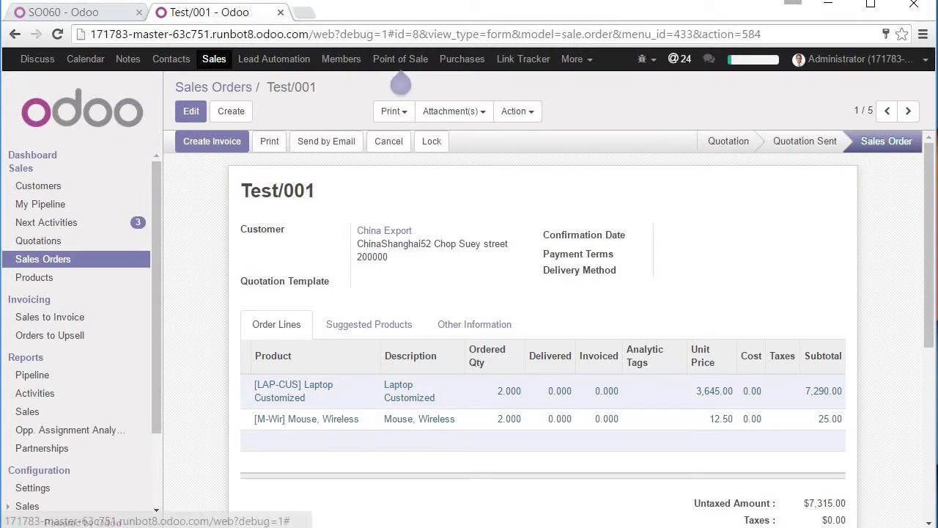
click(858, 59)
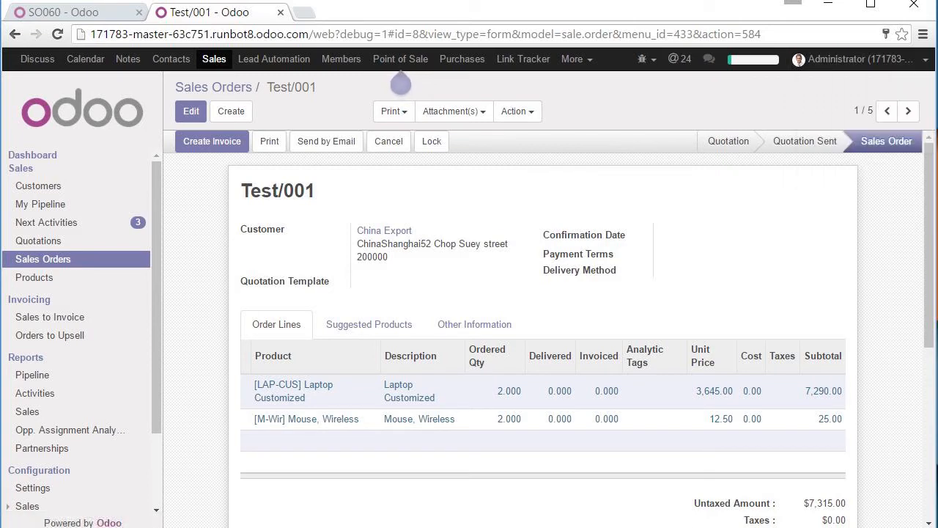
- Browse the developer tools, chat list and administrator Preferences dialog, then cancel the preferences
click(642, 58)
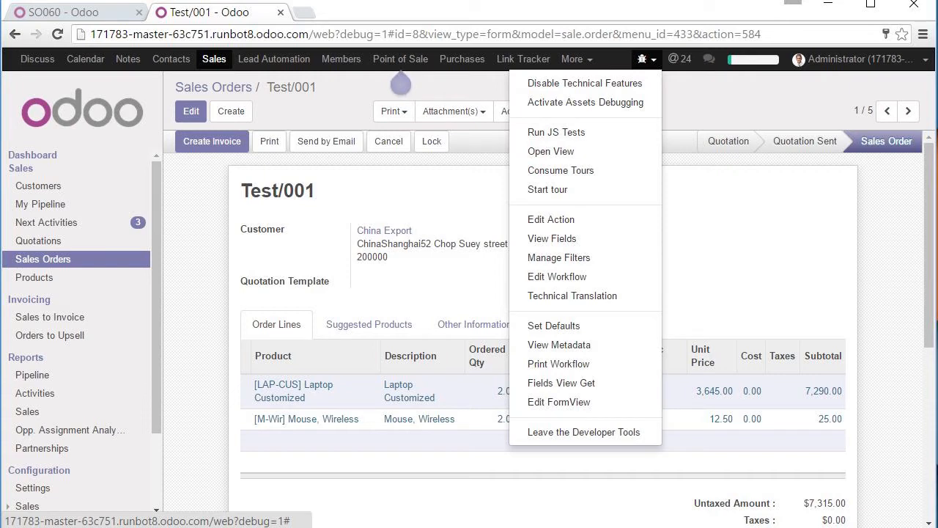
click(709, 58)
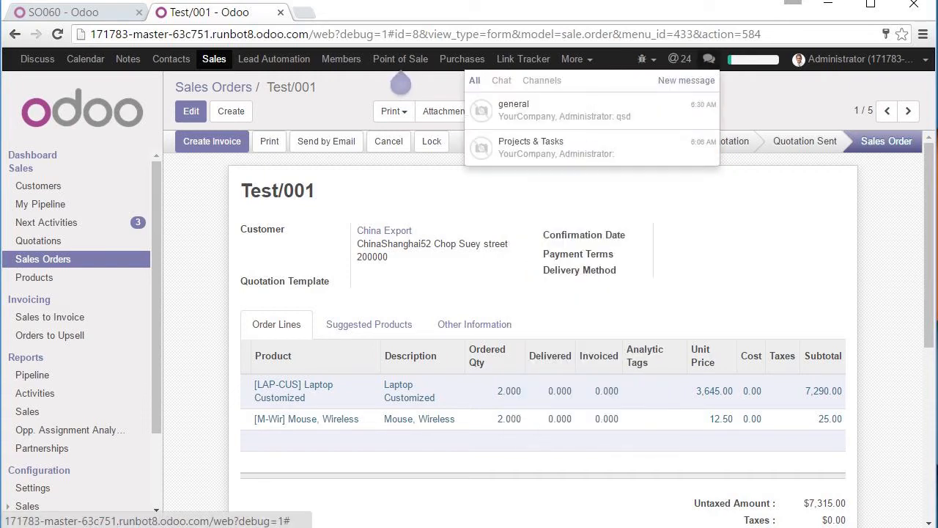
click(859, 59)
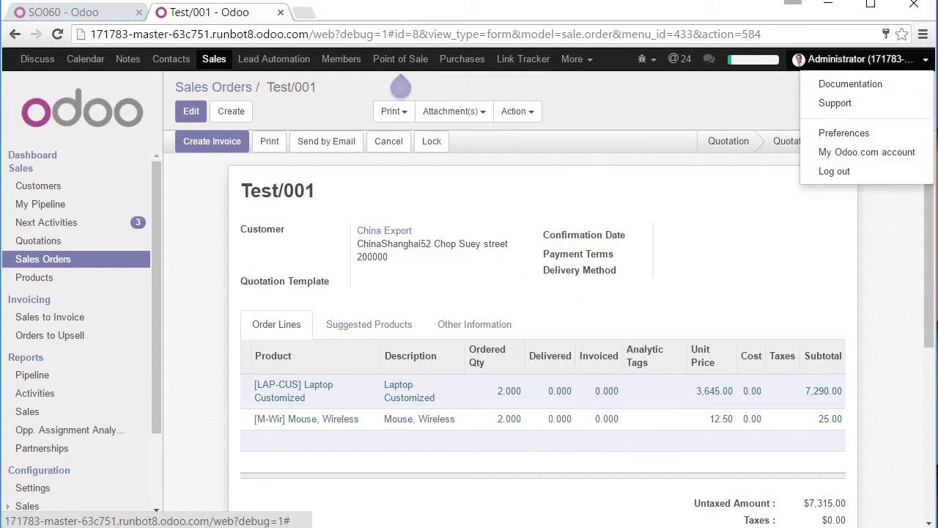
click(844, 133)
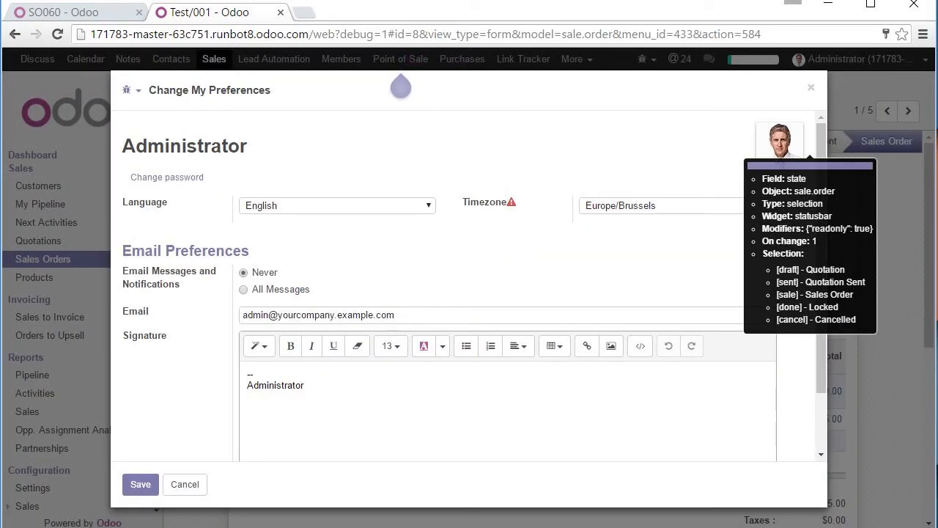
click(131, 89)
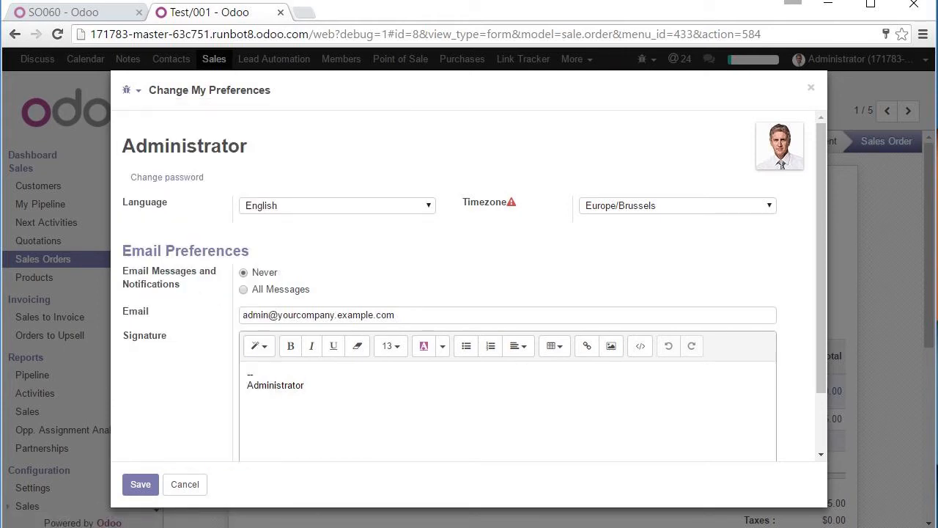
click(185, 484)
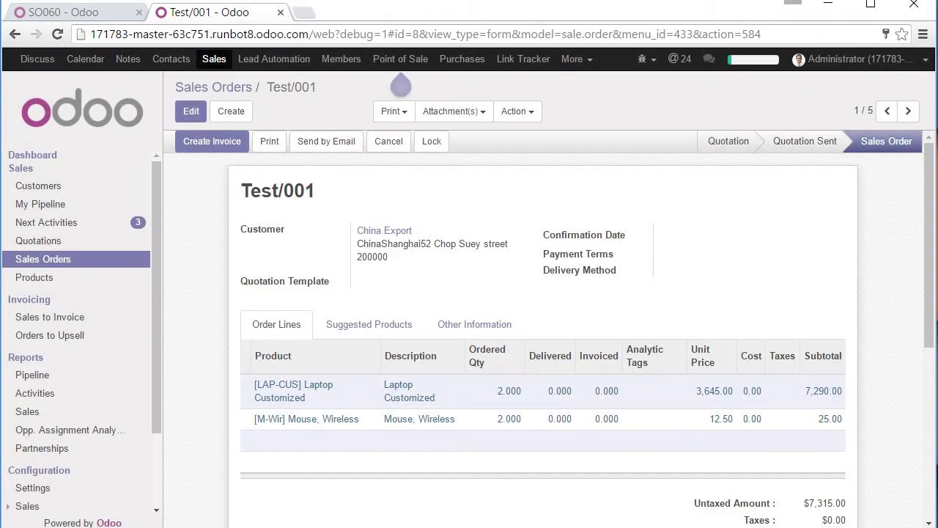
- Toggle the debug menu and switch to the SO060 order tab
click(643, 59)
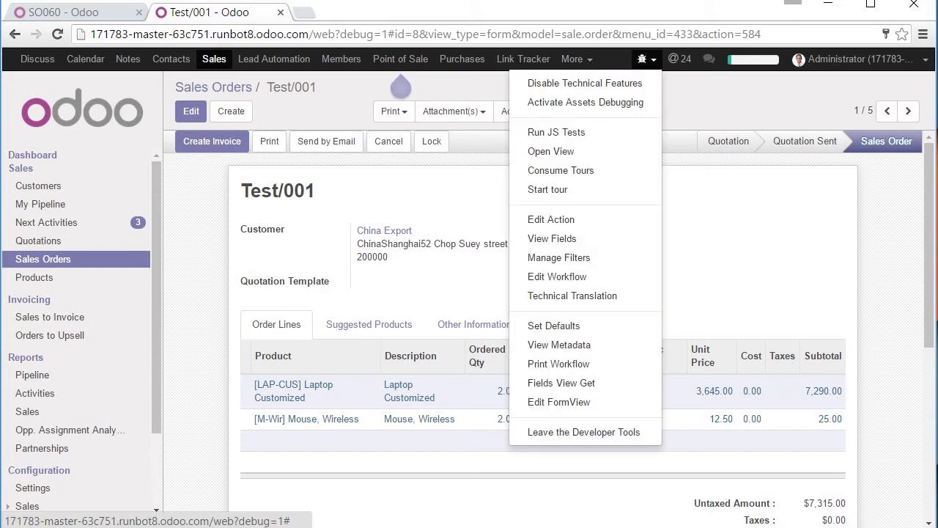
click(400, 84)
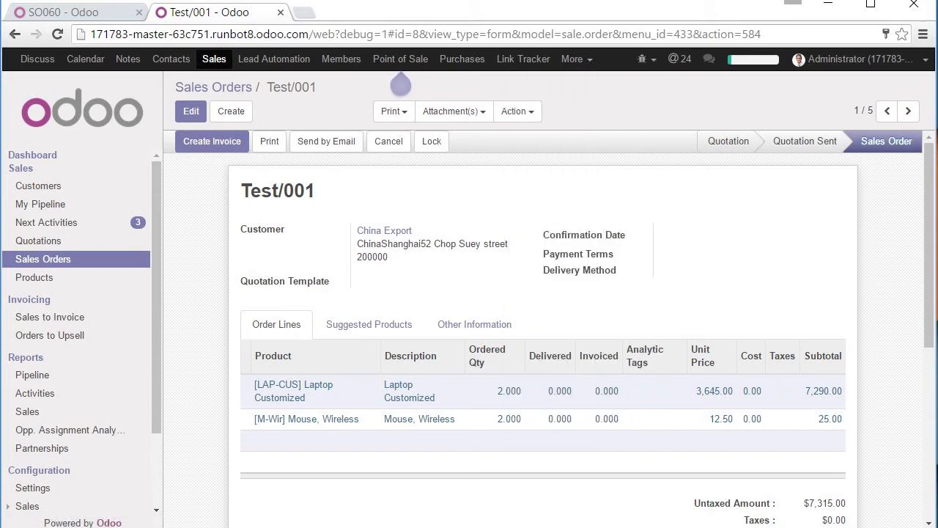
key(ctrl+Tab)
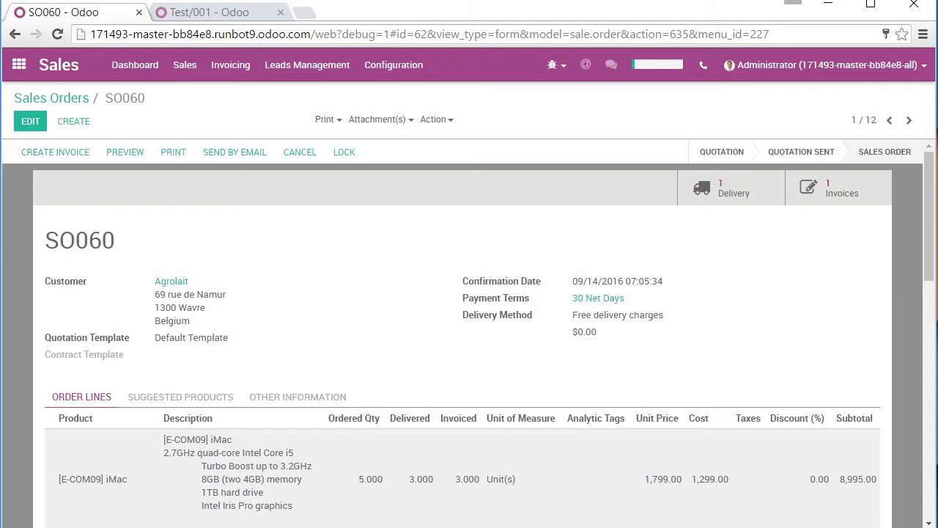
- Inspect build number 171493 and commit hash bb84e8 in the page address
click(429, 34)
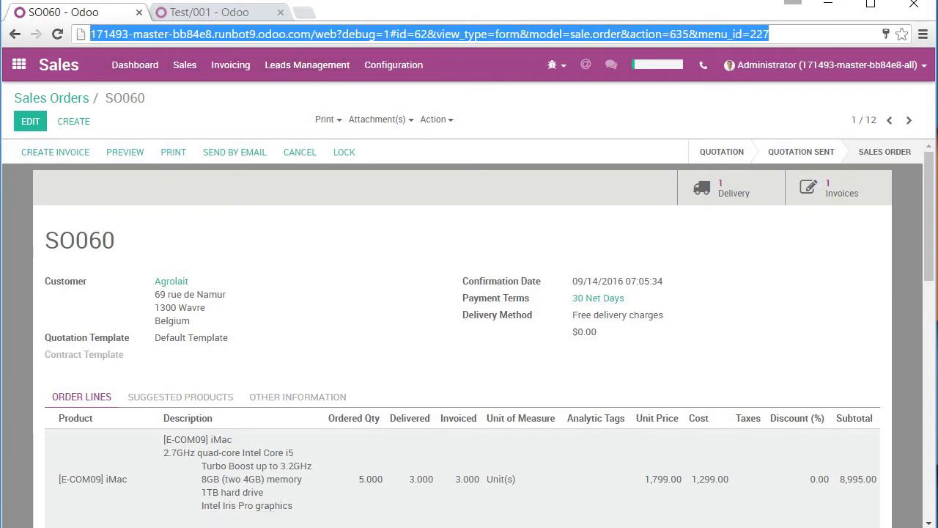
click(118, 34)
double_click(118, 34)
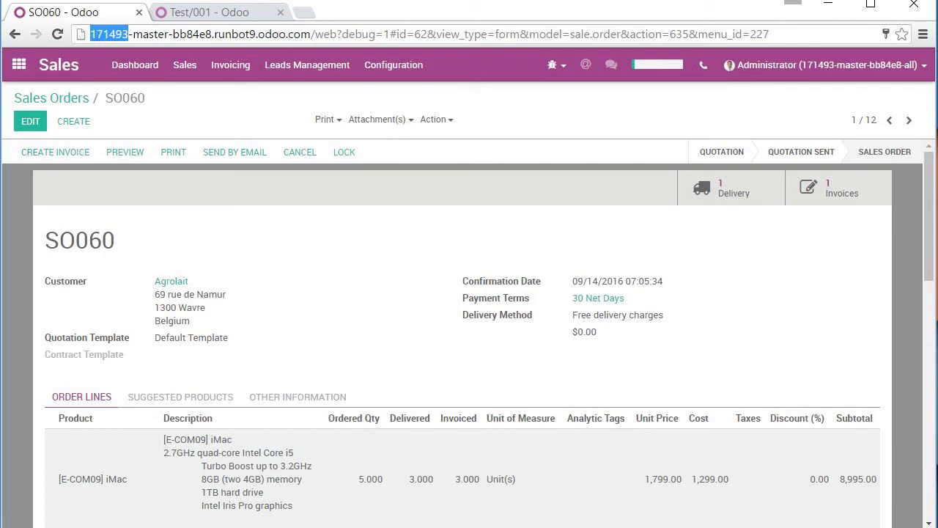
drag(212, 35, 173, 34)
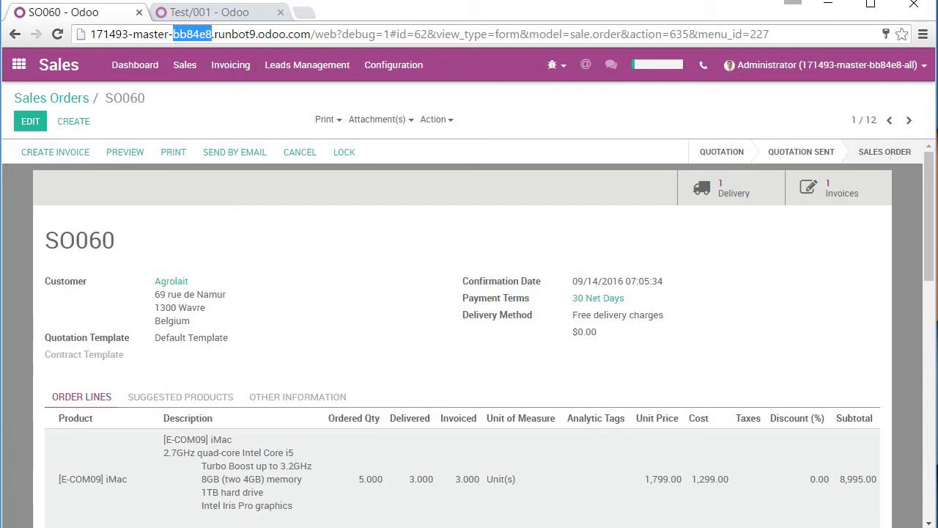
- Replace the address with runbot.odoo.com to load the Runbot build grid
key(ctrl+l)
text(ruhn)
key(BackSpace)
key(BackSpace)
text(n)
key(Return)
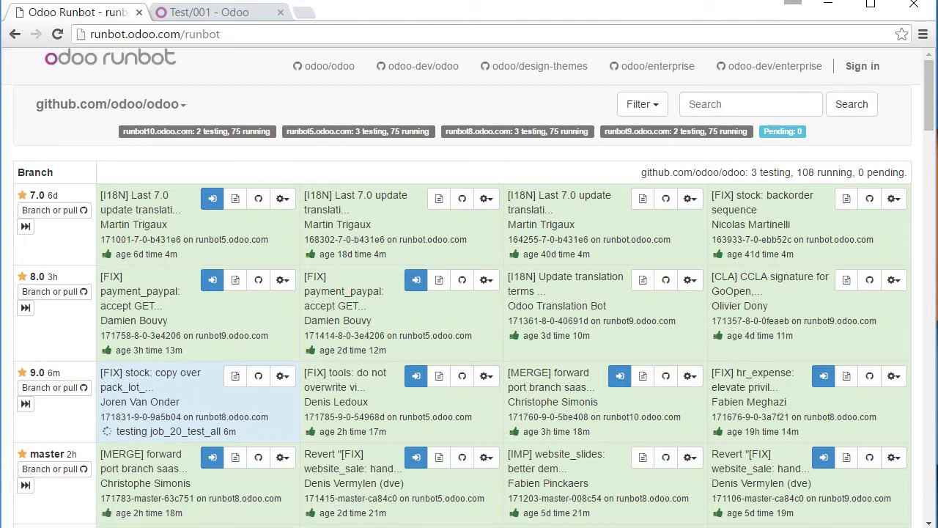
- Show odoo/enterprise builds in Runbot and open its 9.0 branch on GitHub
click(651, 65)
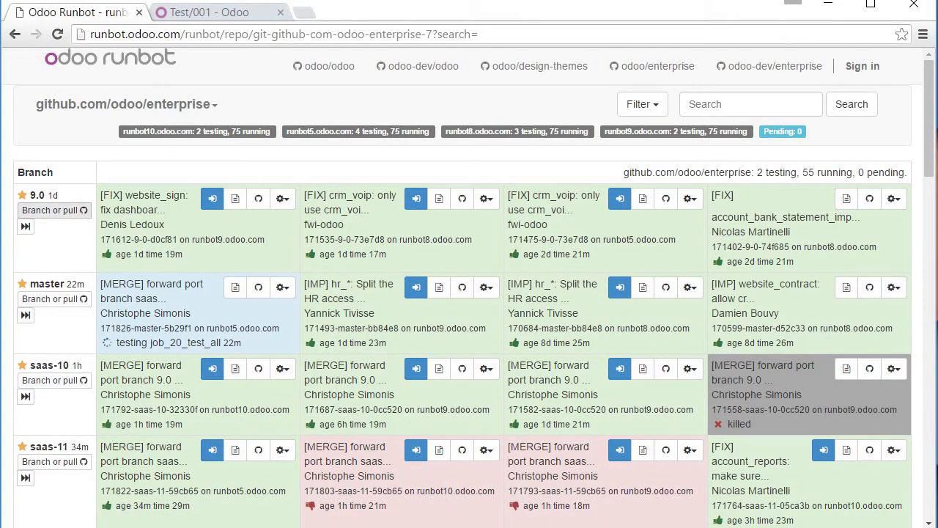
click(55, 209)
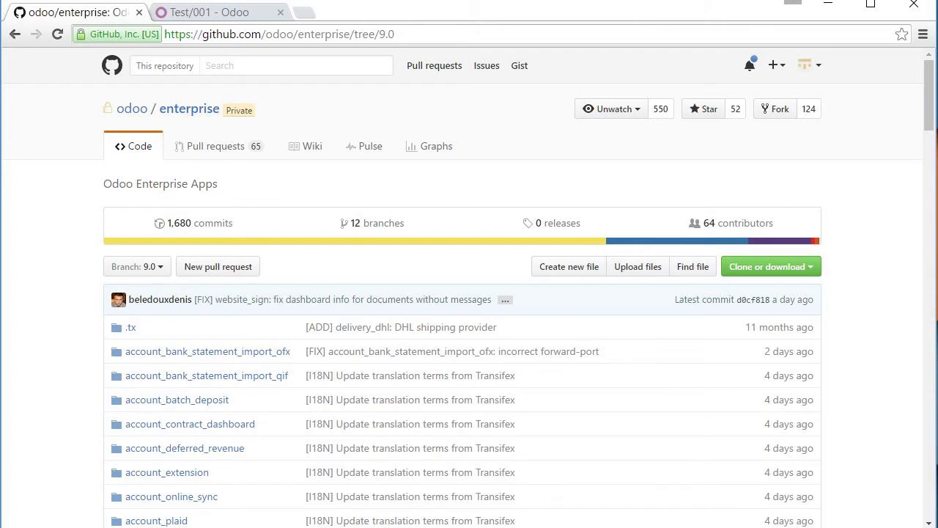
- Sign out of GitHub, retry the 9.0 branch link, and return to the odoo/enterprise Runbot builds
click(811, 65)
click(730, 287)
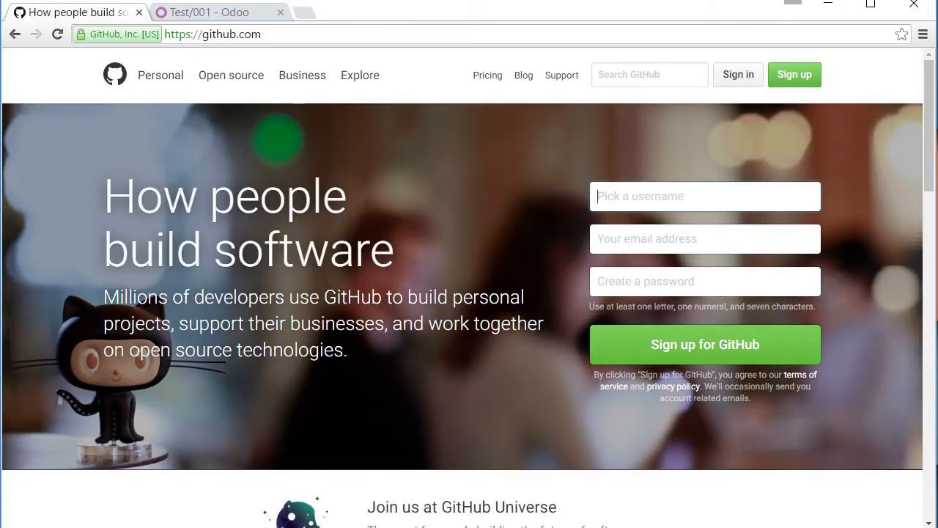
key(alt+Left)
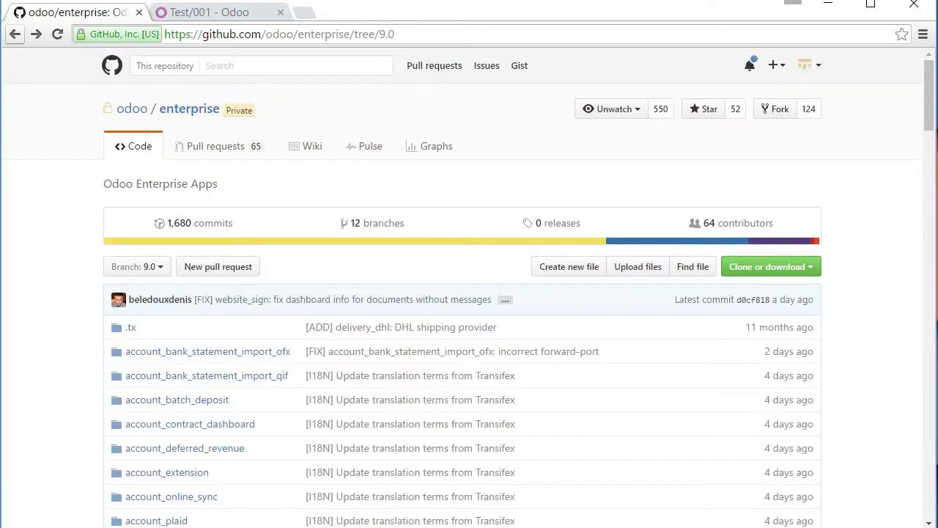
key(alt+Left)
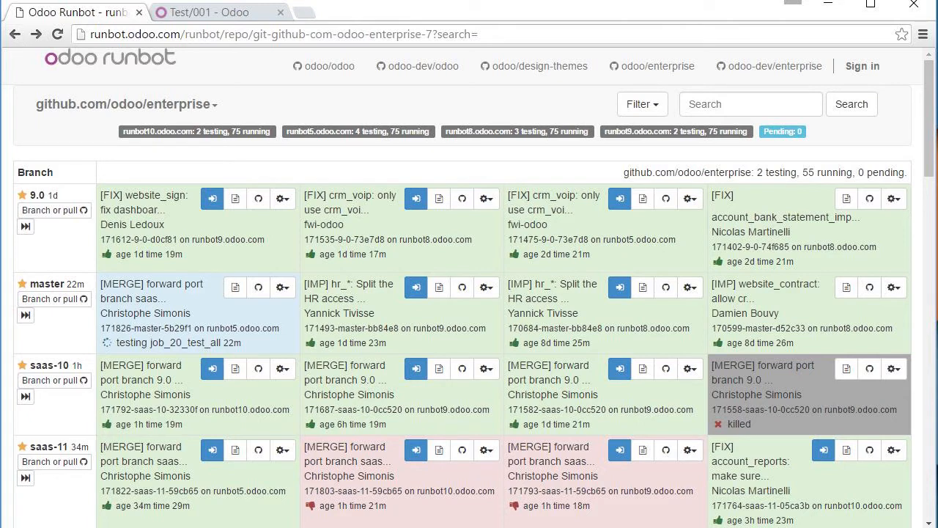
click(51, 209)
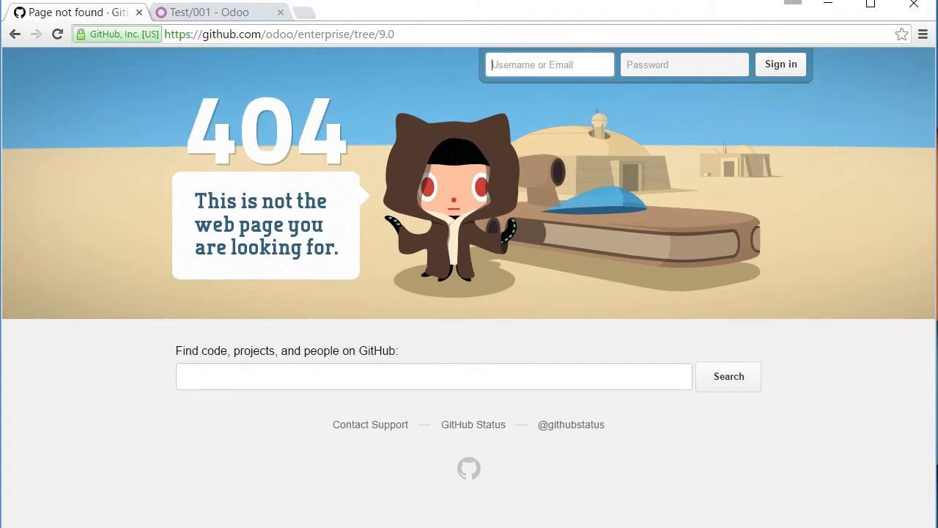
click(15, 34)
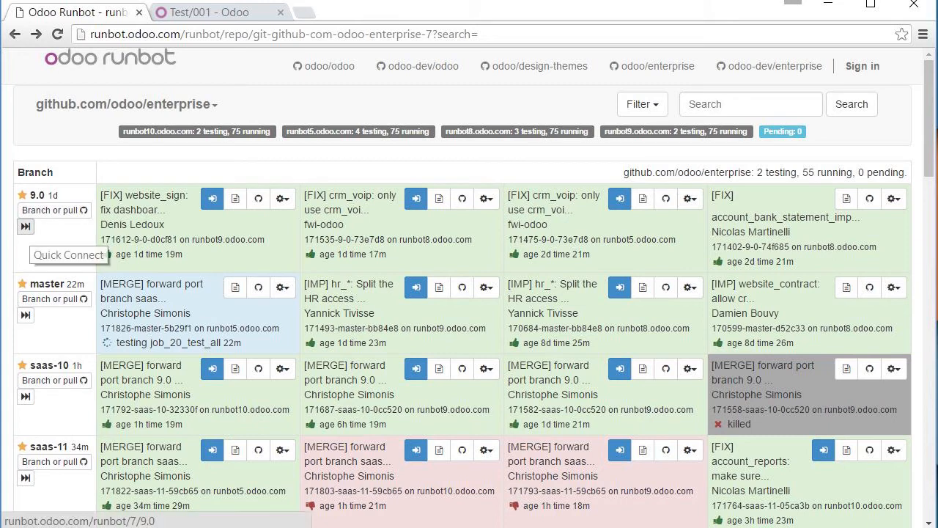
- Quick-connect to enterprise 9.0 build 171612, sign in with the administrator password, and browse the app grid
click(25, 226)
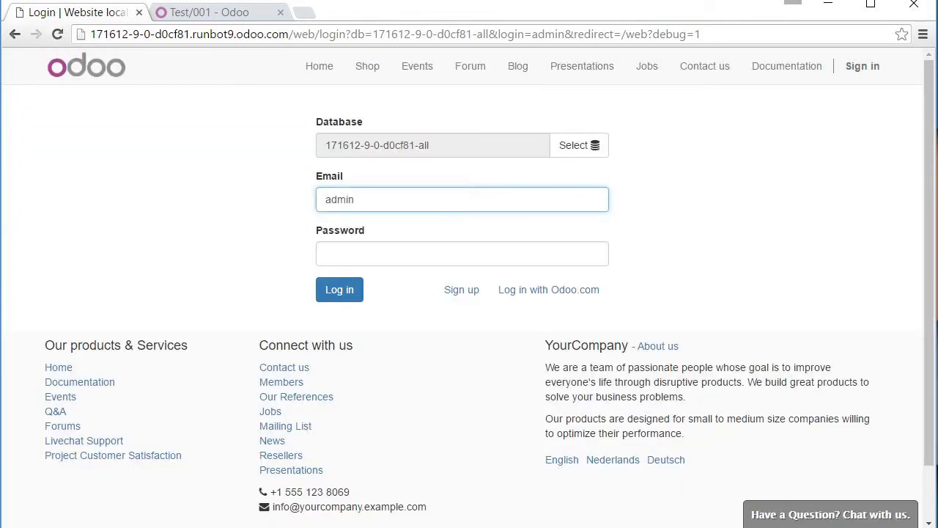
key(Tab)
text(admin)
key(Return)
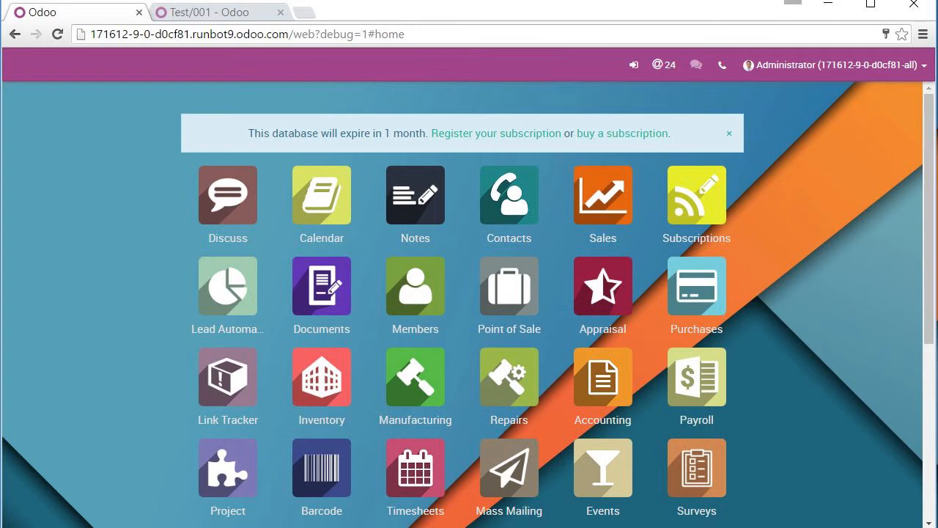
scroll(469, 304, down, 3)
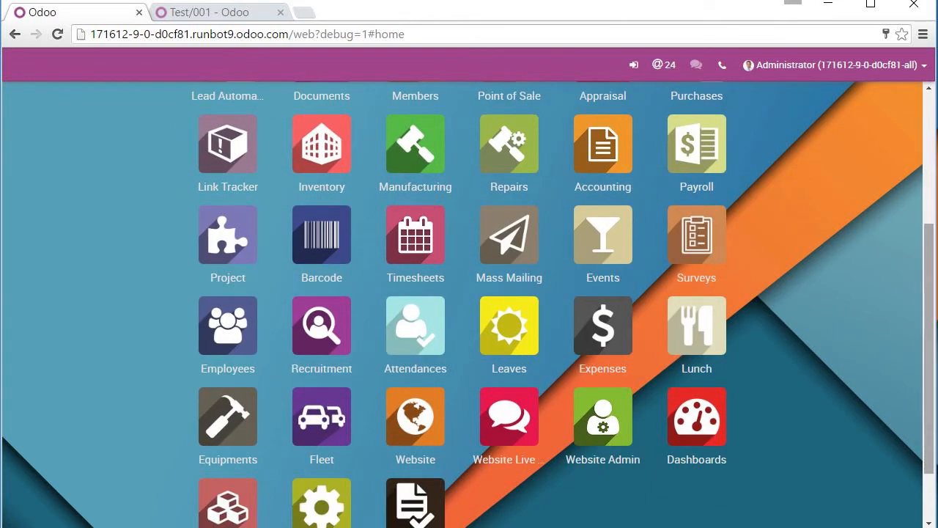
scroll(469, 304, up, 3)
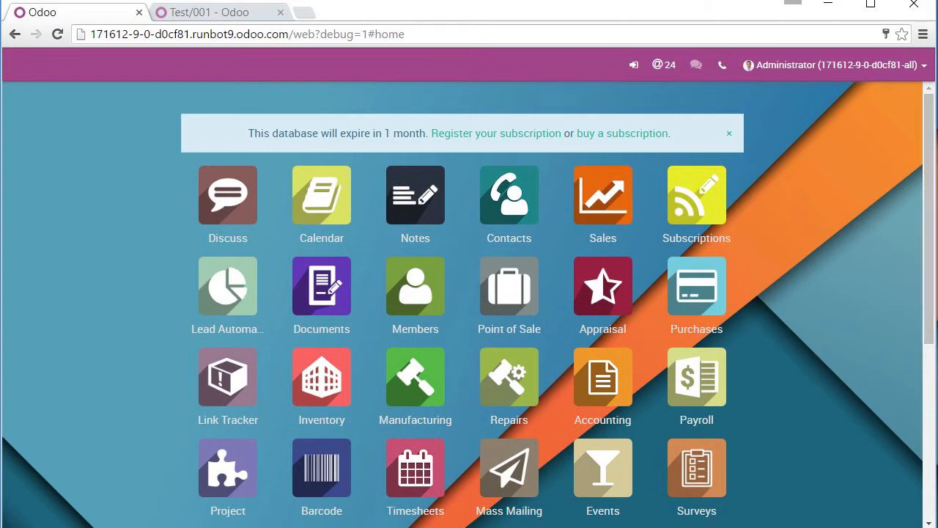
- Load runbot.odoo.com and quick-connect to the newest 7.0 community build 171001
key(ctrl+l)
text(runbot.odoo.com)
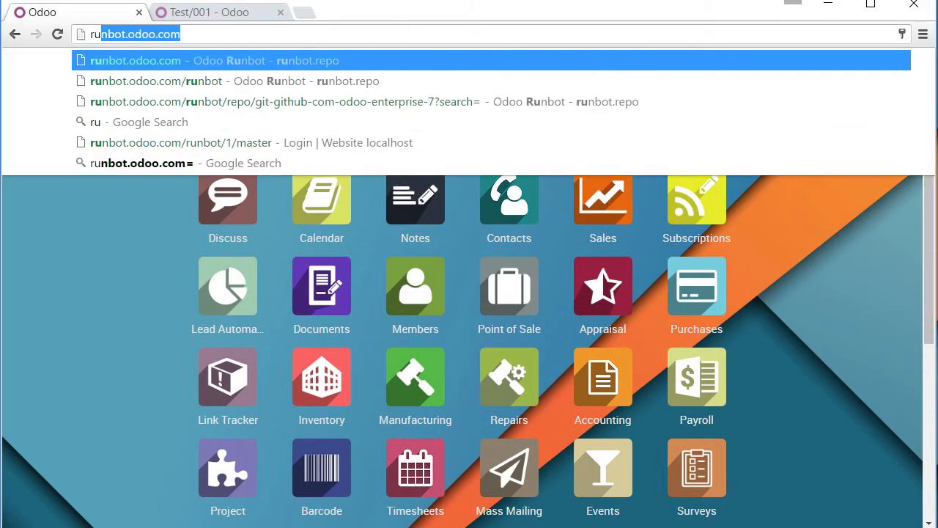
key(Return)
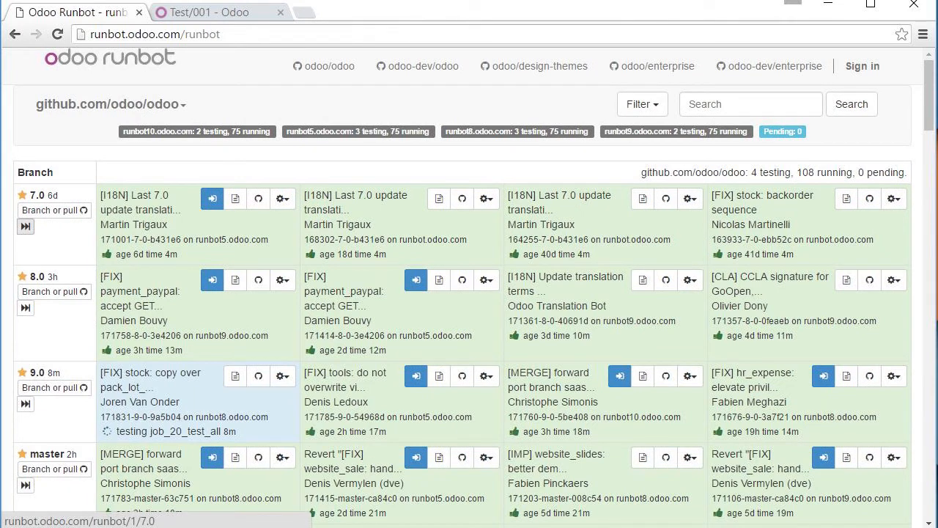
click(24, 225)
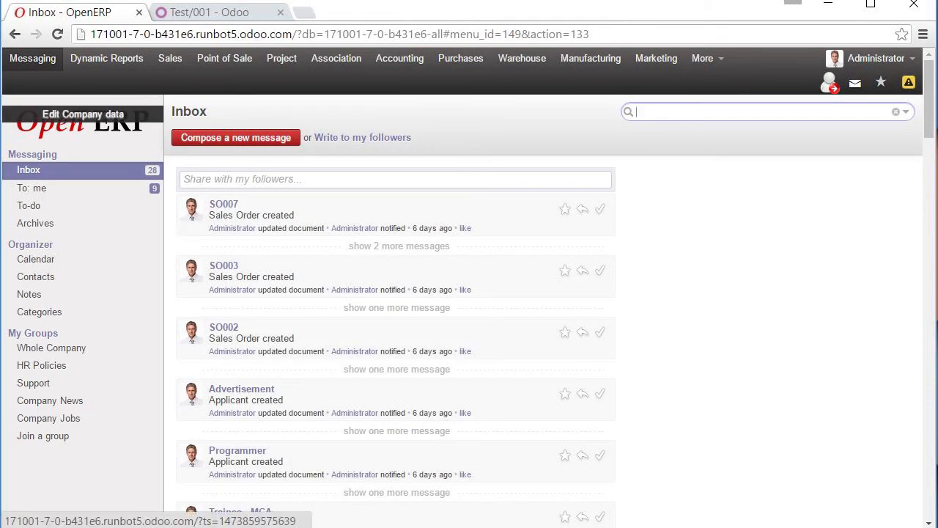
- Open confirmed sales order SO021 for Axelor from the Sales Orders list
click(170, 58)
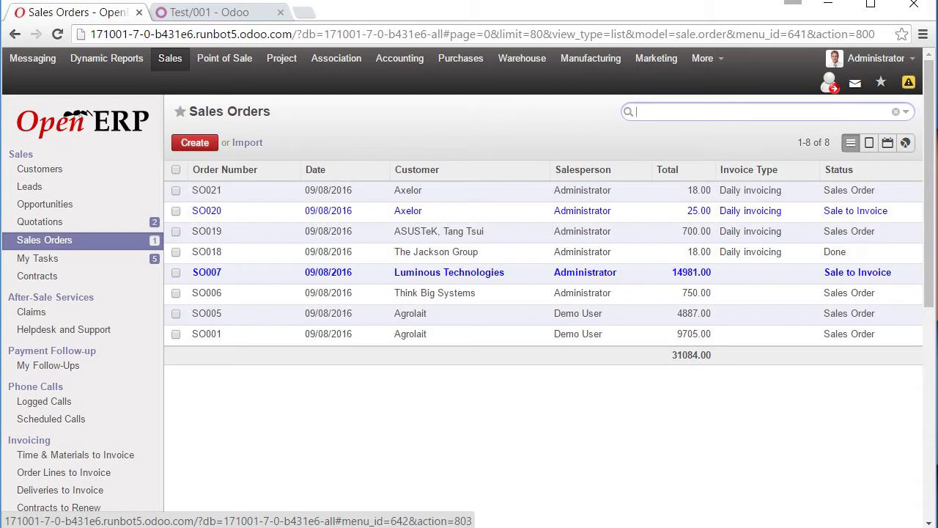
click(329, 191)
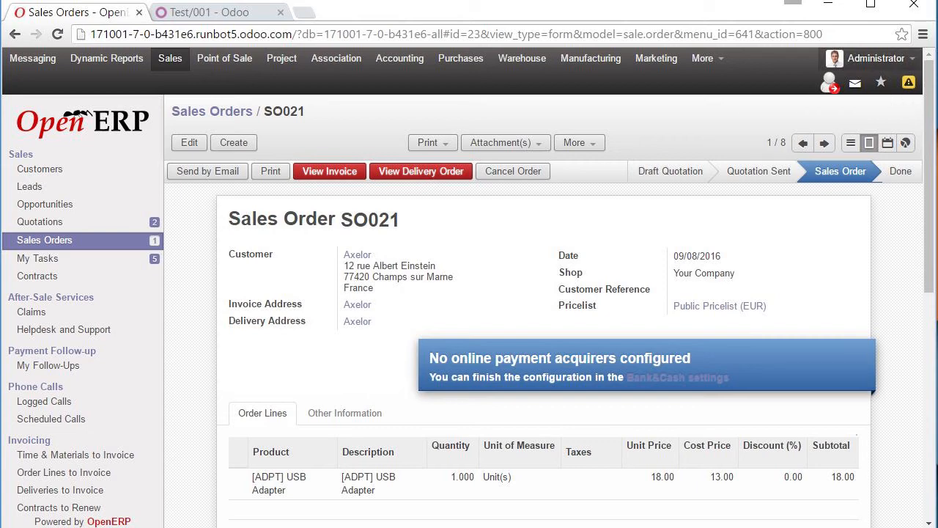
- Activate developer mode from the About OpenERP dialog in the Administrator menu
click(876, 58)
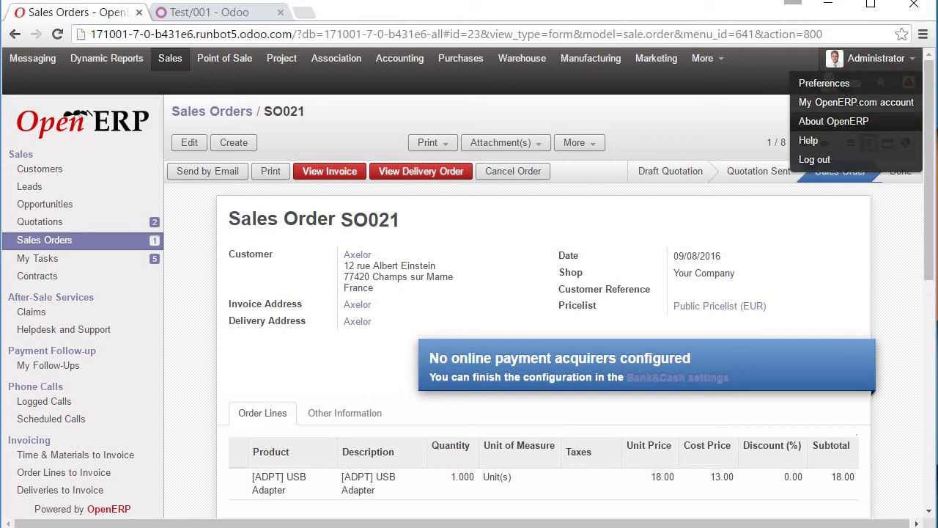
click(834, 121)
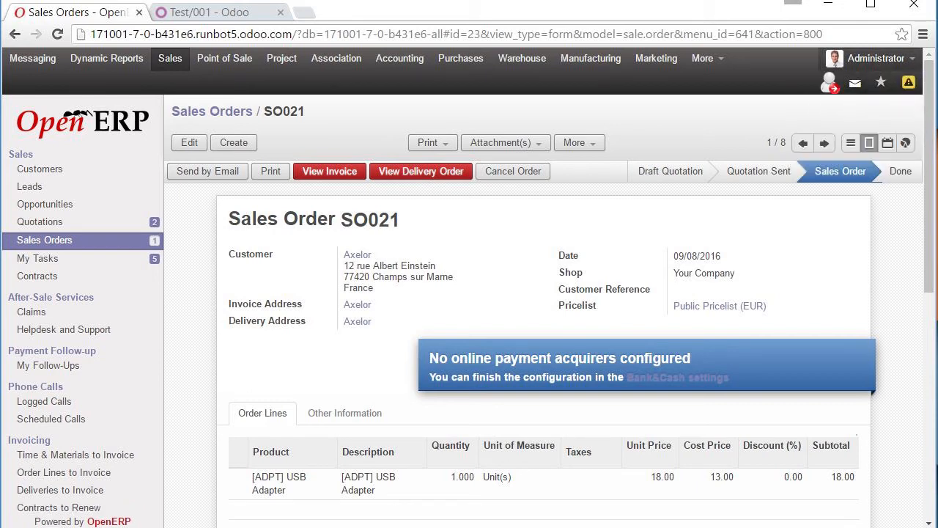
click(876, 58)
click(834, 122)
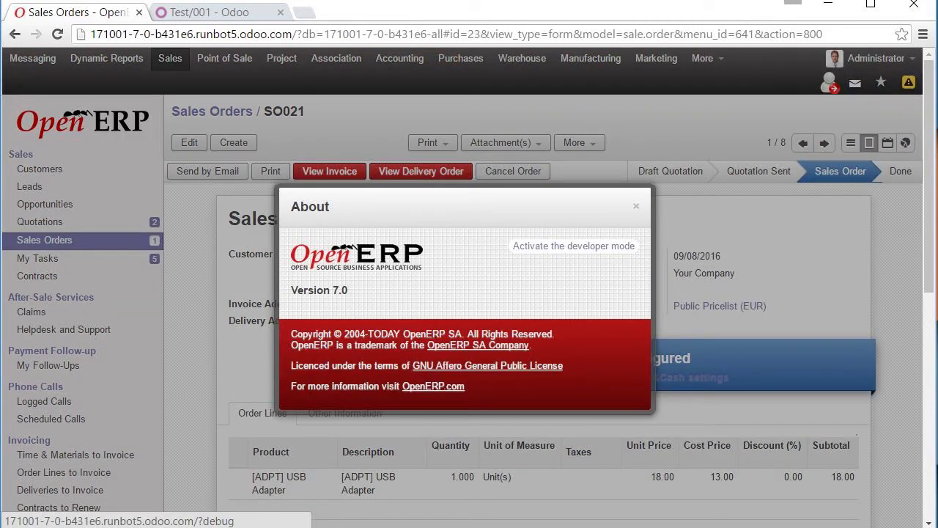
click(574, 245)
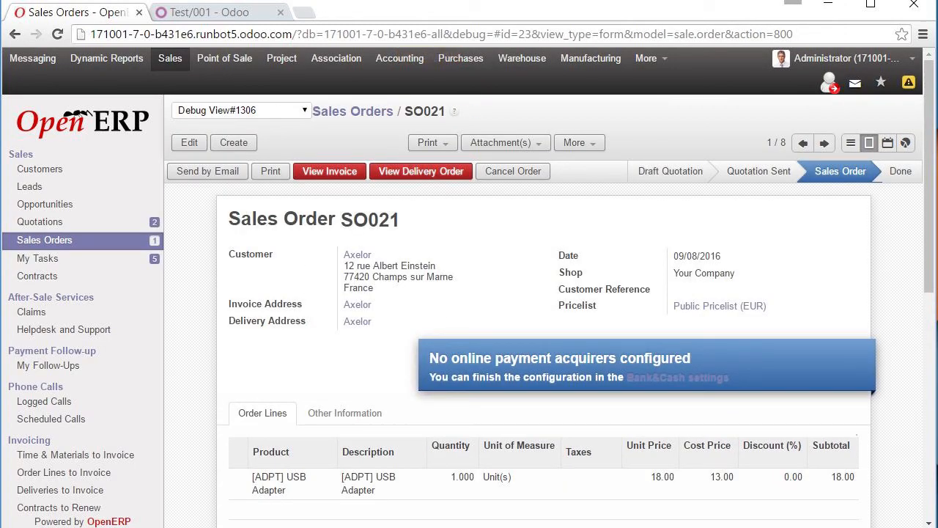
- Inspect the sale.order.form view XML via Debug View > Edit FormView, close it unsaved, then open More
click(242, 110)
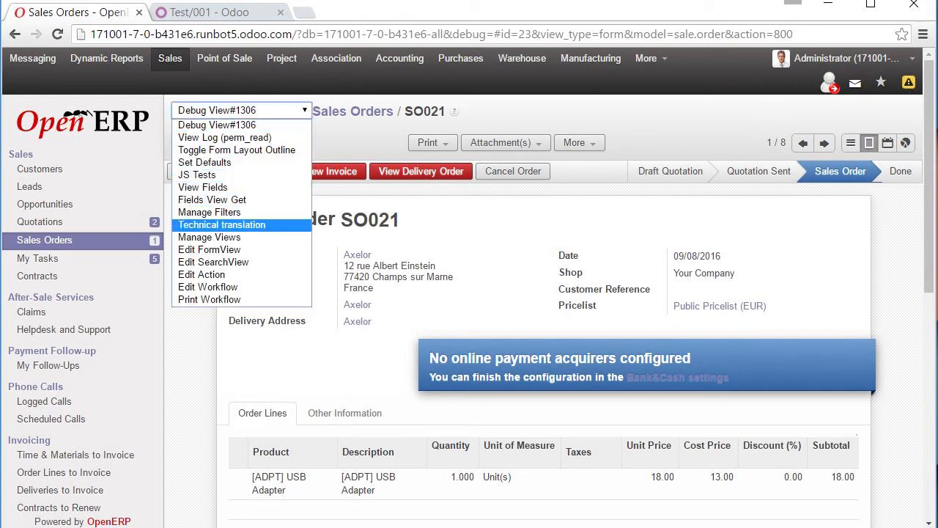
click(210, 250)
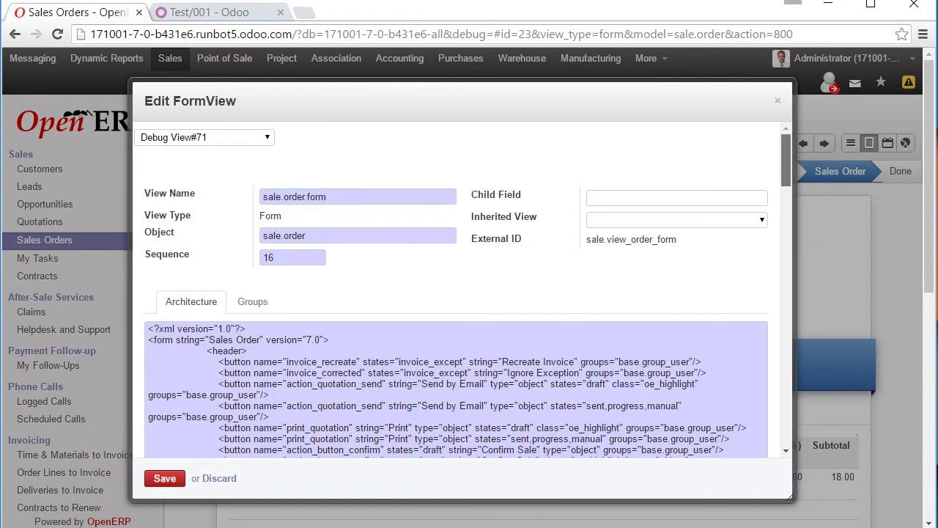
scroll(456, 315, down, 5)
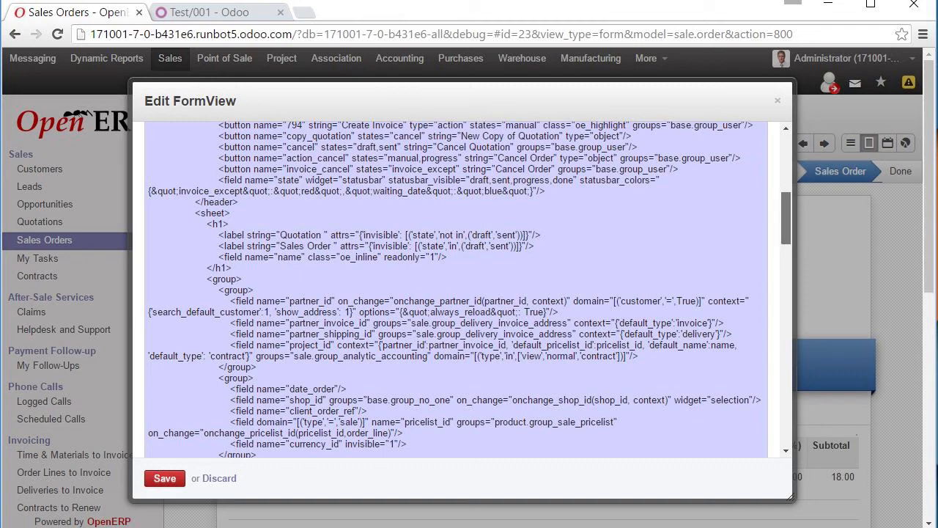
scroll(456, 289, down, 10)
scroll(455, 289, down, 8)
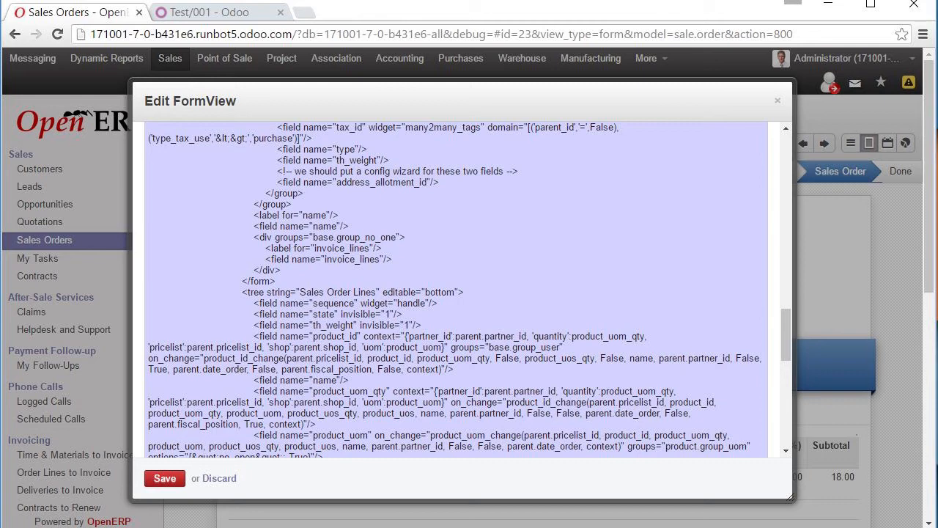
drag(786, 334, 786, 217)
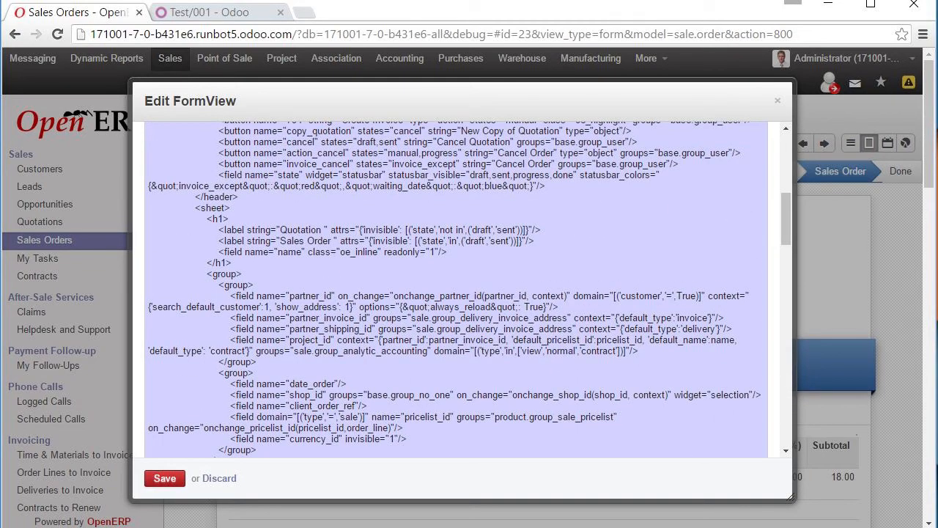
drag(786, 219, 786, 158)
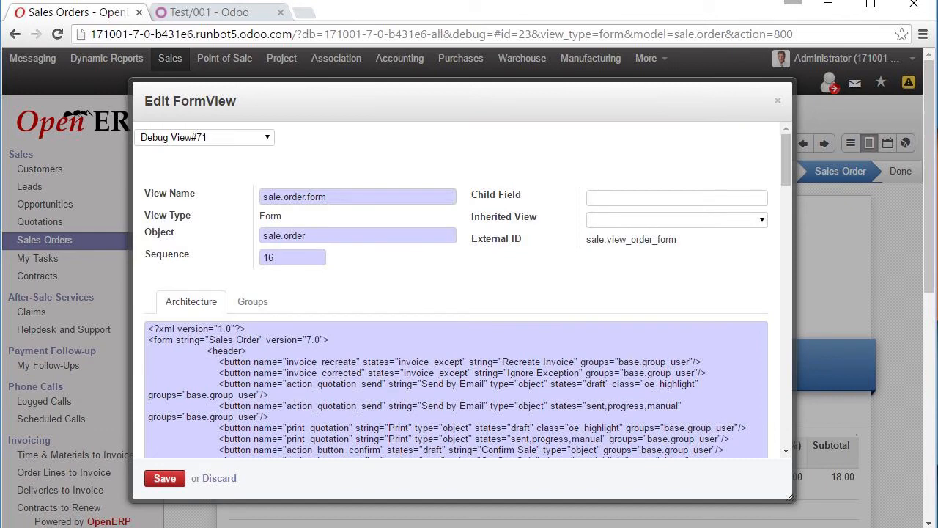
click(777, 101)
click(651, 59)
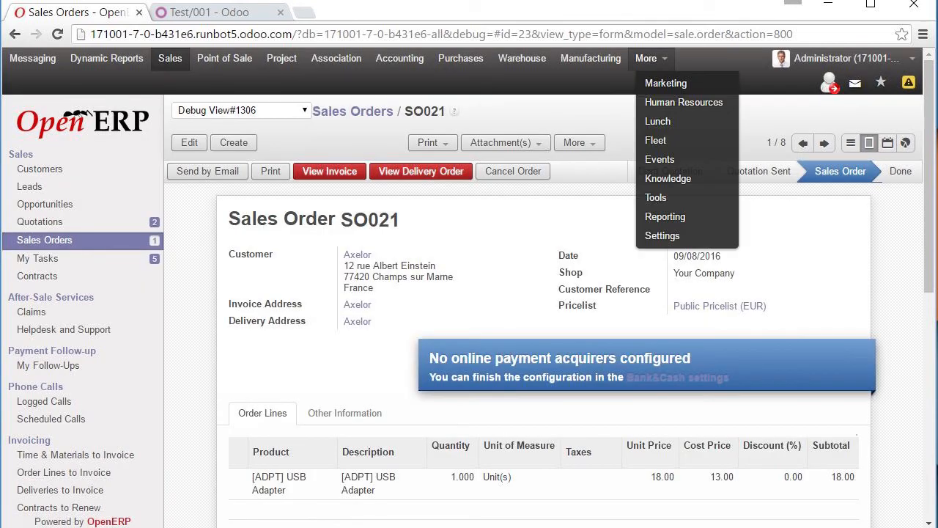
- Go to Settings via More, look over General Settings, then open the Users list
click(661, 235)
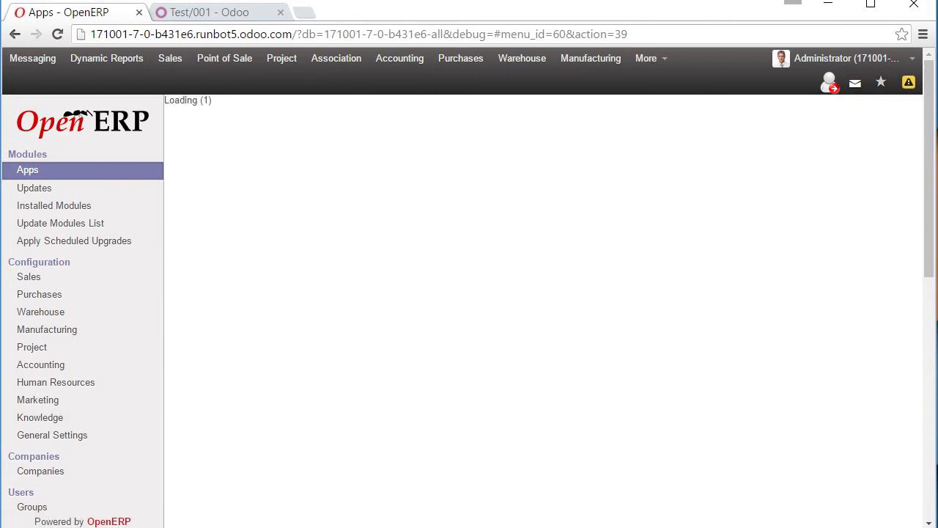
scroll(470, 293, down, 5)
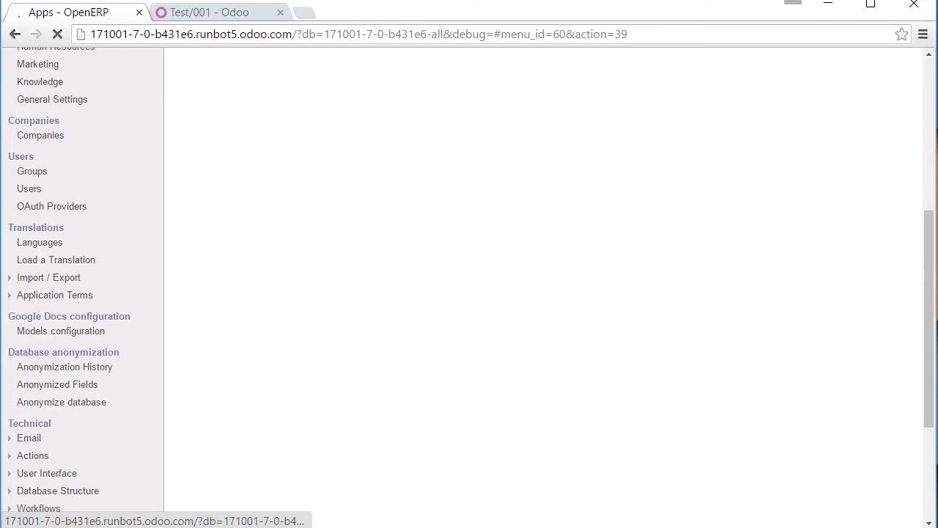
click(52, 99)
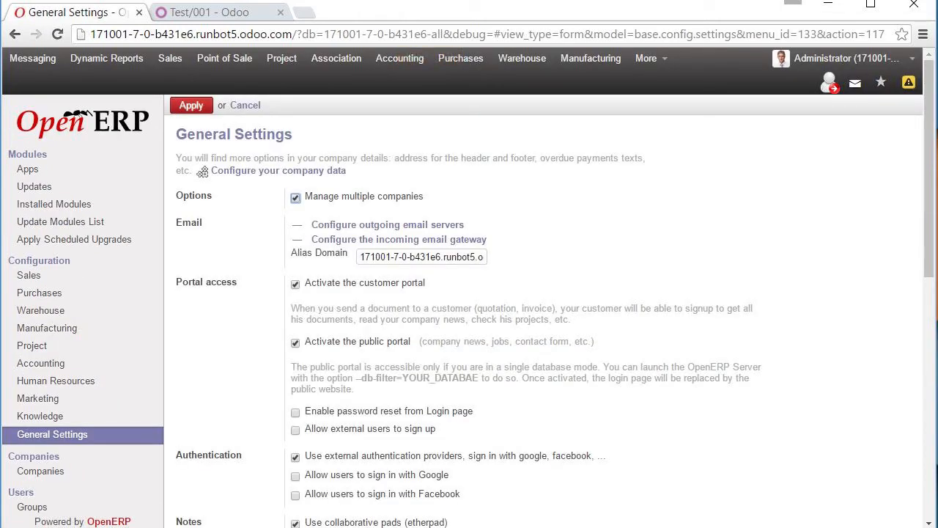
scroll(202, 171, down, 6)
scroll(202, 172, up, 6)
scroll(202, 172, down, 1)
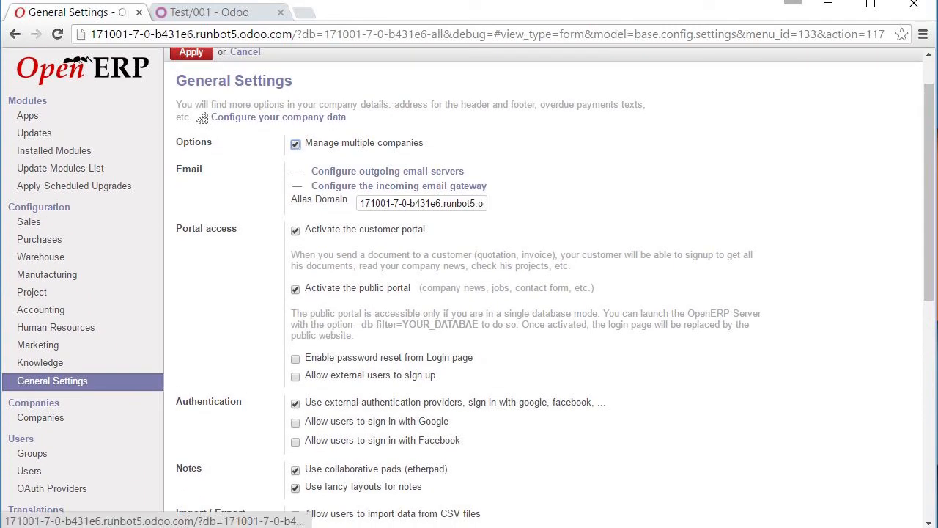
click(30, 471)
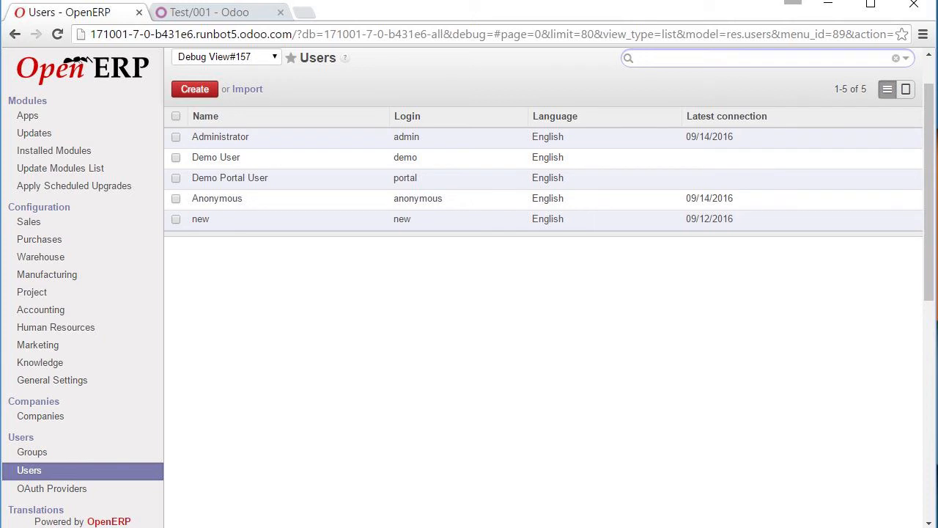
- Review the Administrator user's Access Rights, then open Technical > Database Structure > Models (657 models)
click(221, 137)
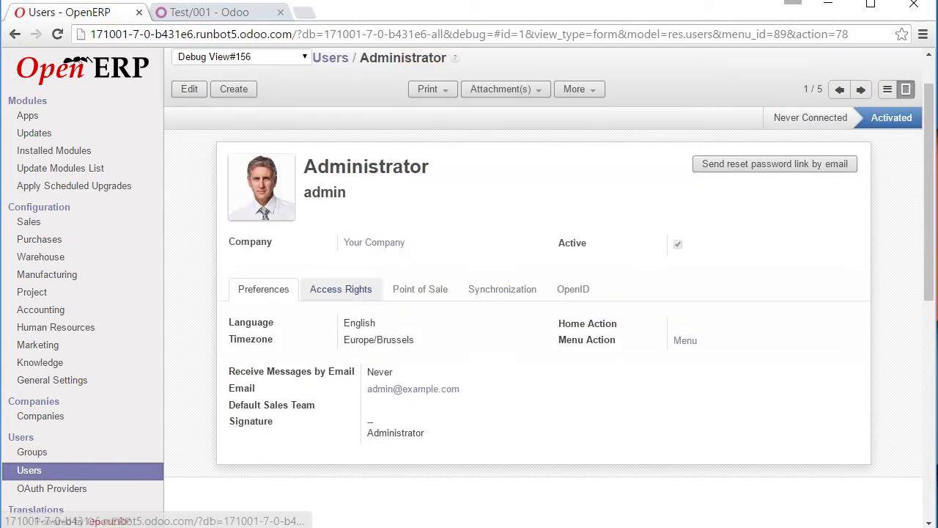
click(341, 288)
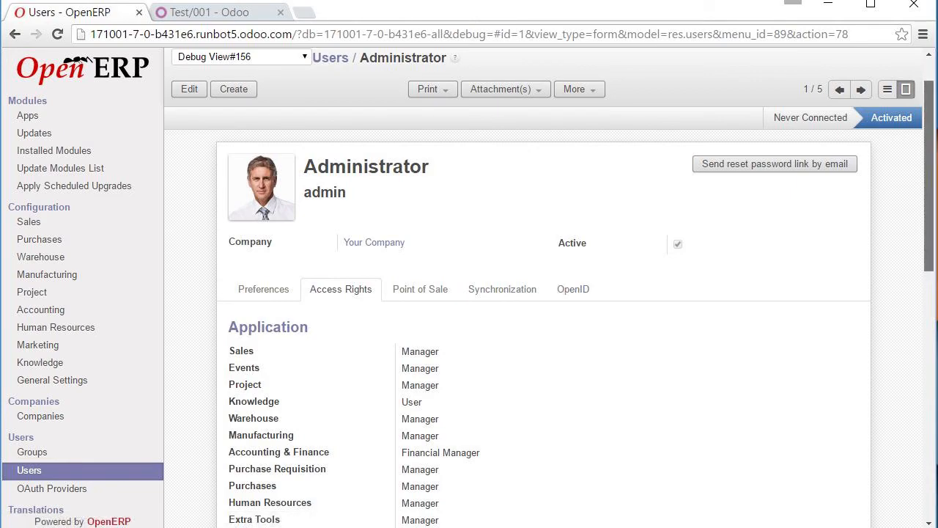
scroll(574, 289, down, 8)
scroll(471, 287, down, 2)
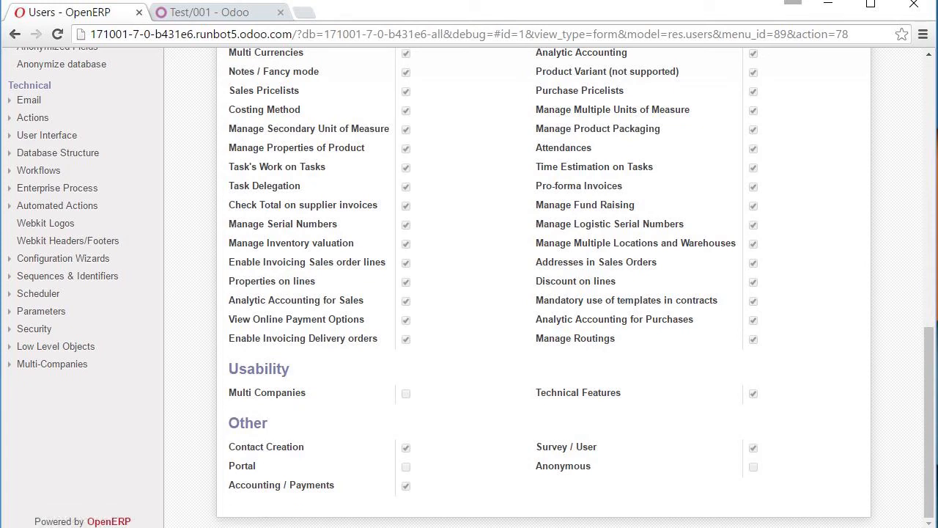
click(58, 153)
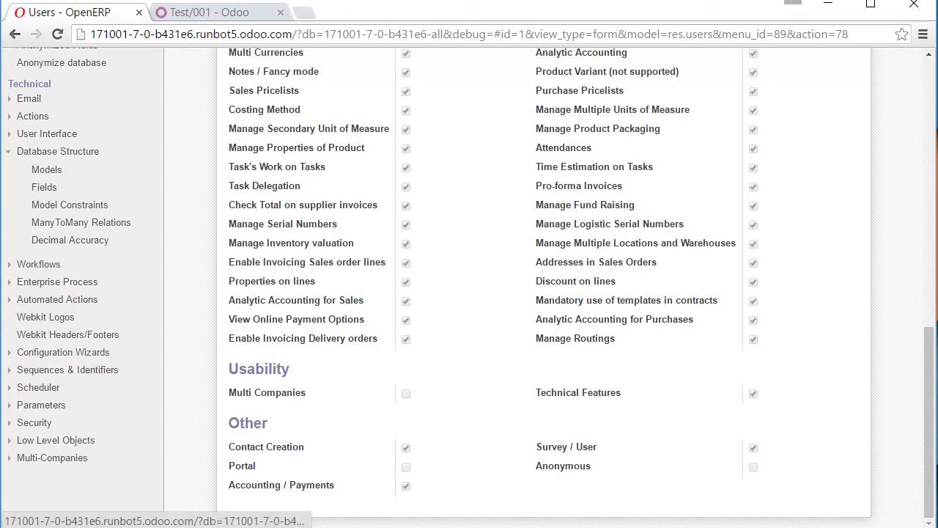
click(46, 169)
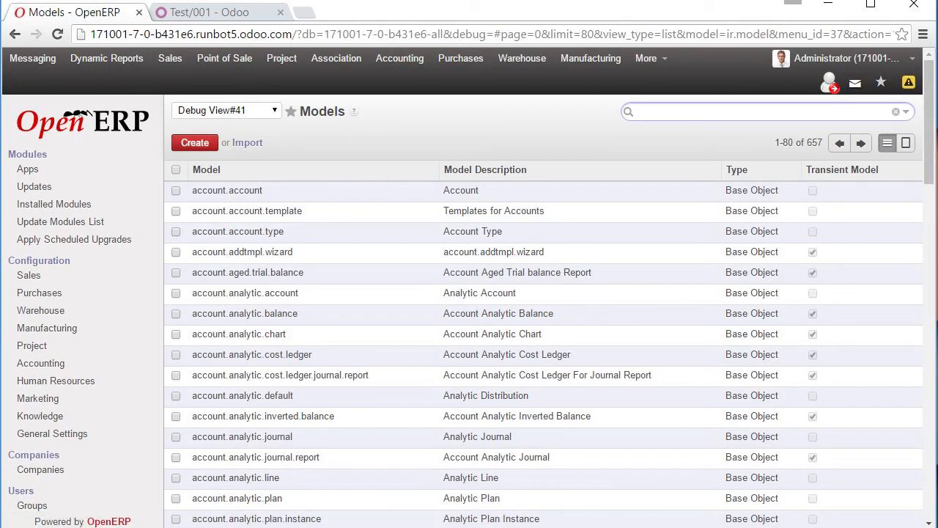
- Filter the models to sale.order and open its record showing fields like amount_tax and amount_total
scroll(470, 293, down, 15)
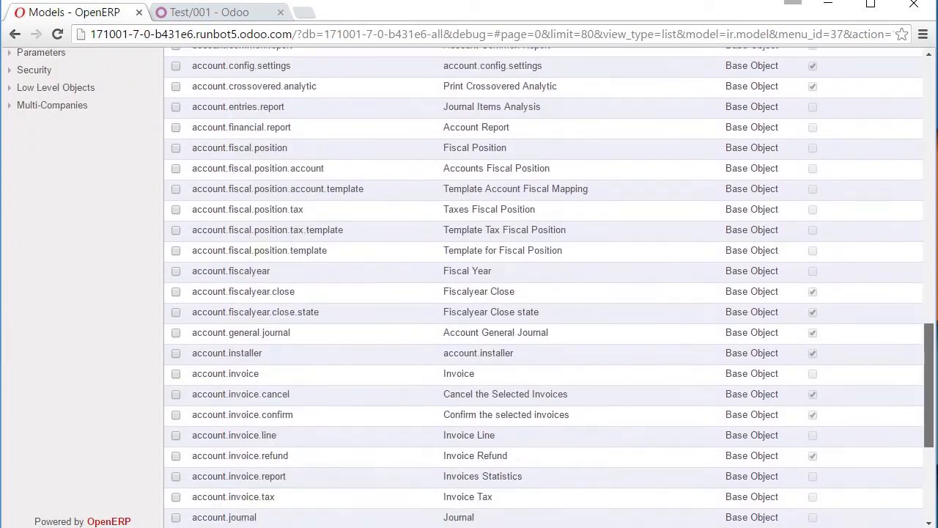
scroll(470, 293, up, 15)
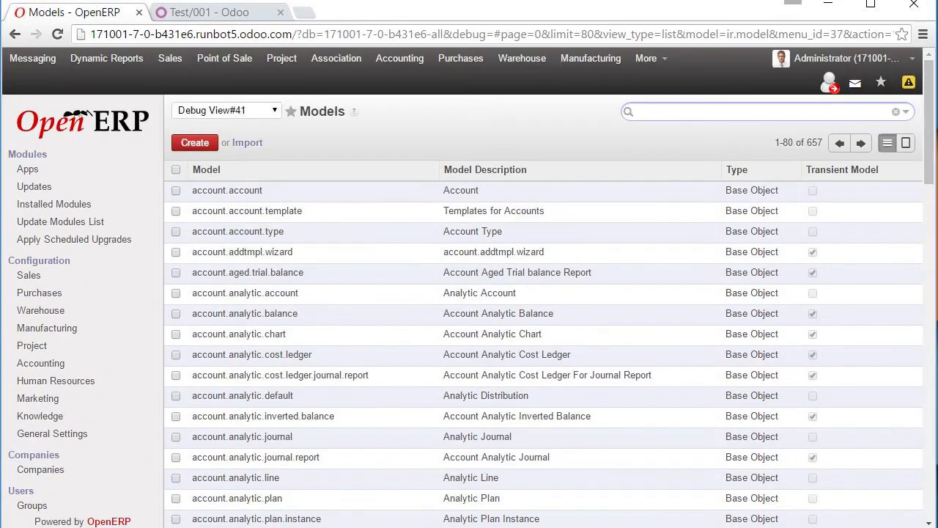
text(sale.order)
key(Down)
key(Down)
key(Return)
text(sale.order)
key(Return)
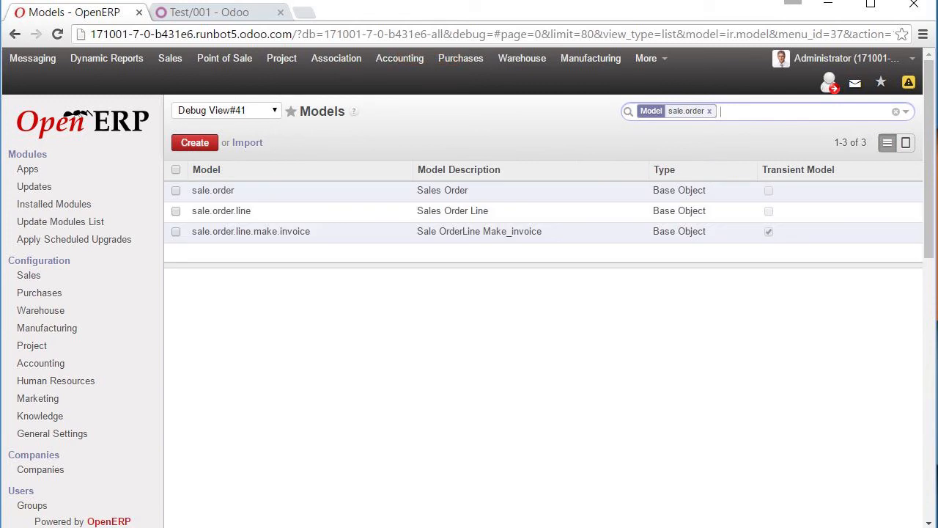
click(213, 191)
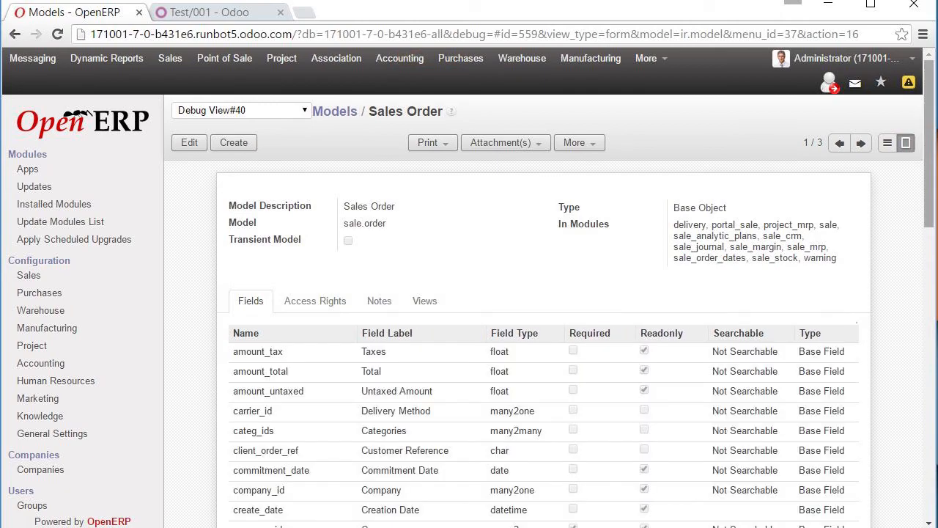
scroll(543, 330, down, 2)
scroll(542, 330, down, 8)
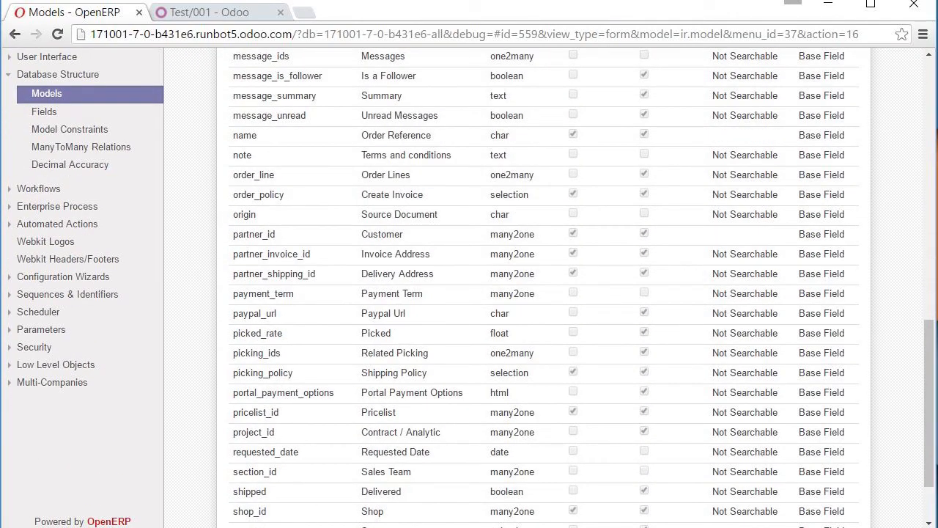